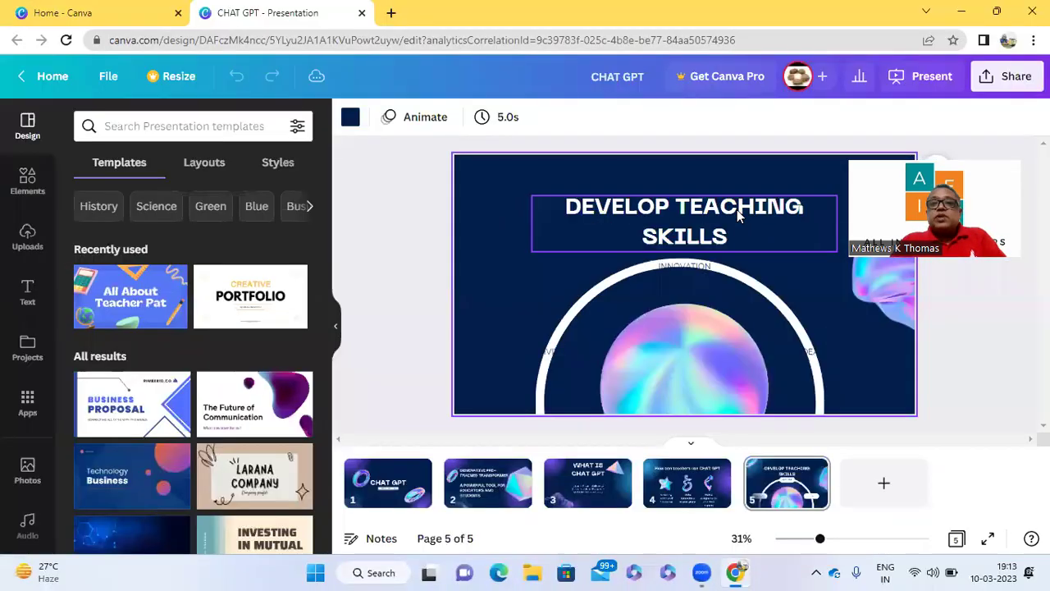
Close the browser window with the Canva presentation and open a fresh Chrome window using the personal profile's desktop shortcut
click(979, 15)
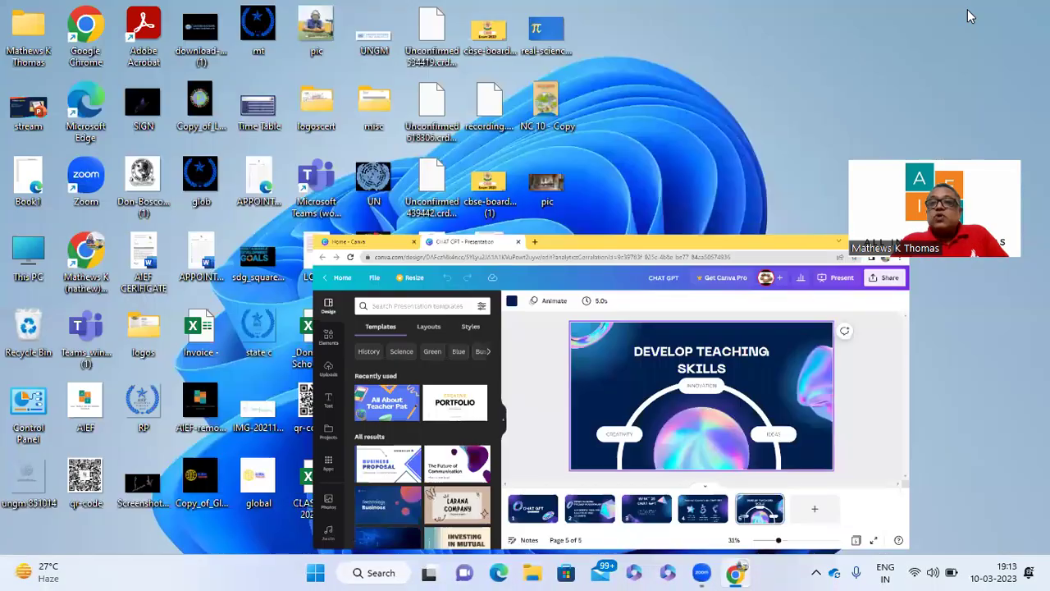
double_click(86, 58)
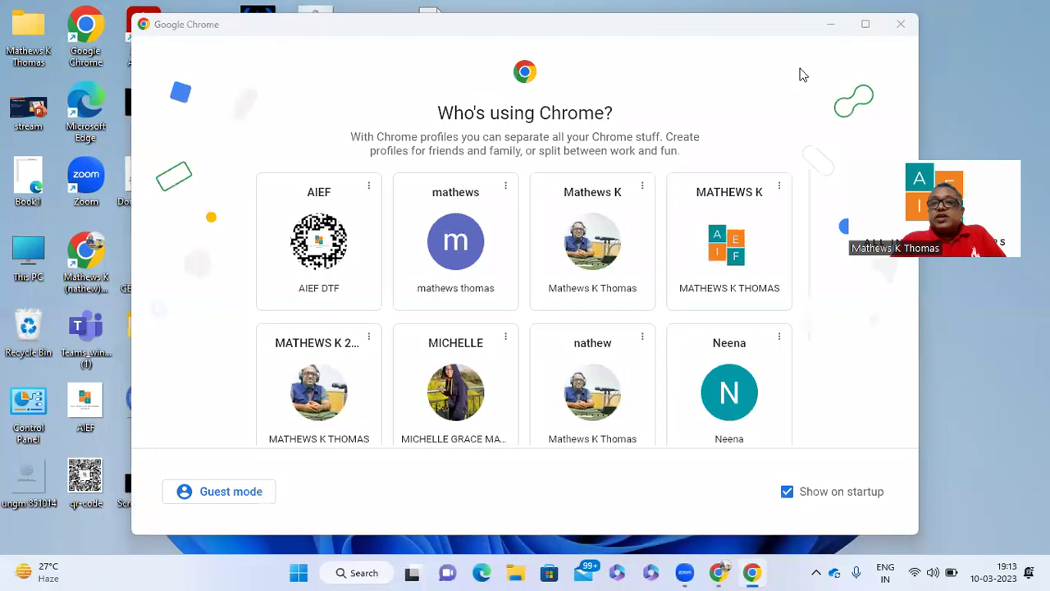
click(865, 24)
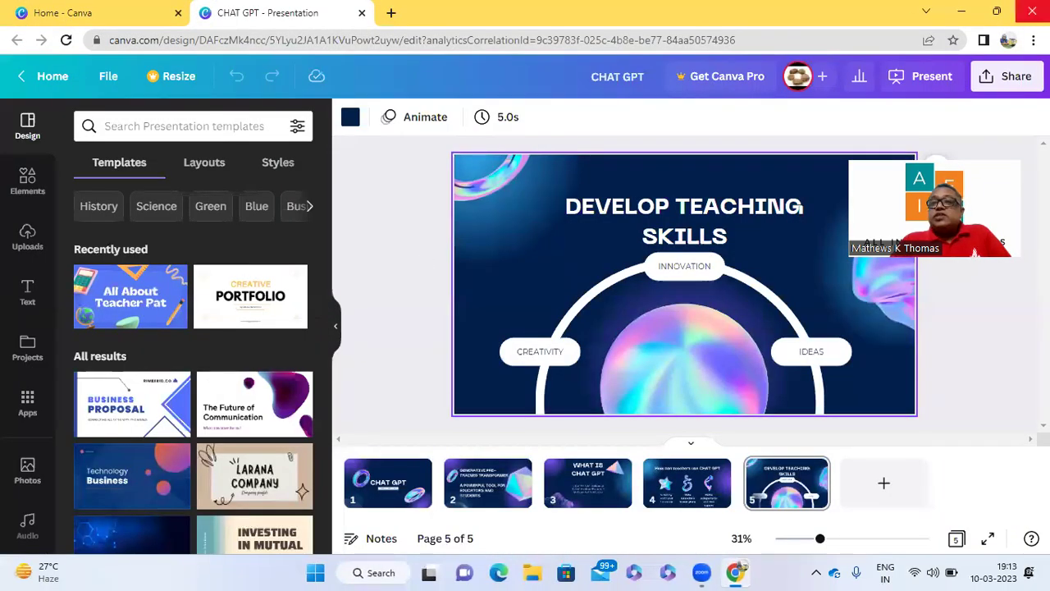
click(1031, 11)
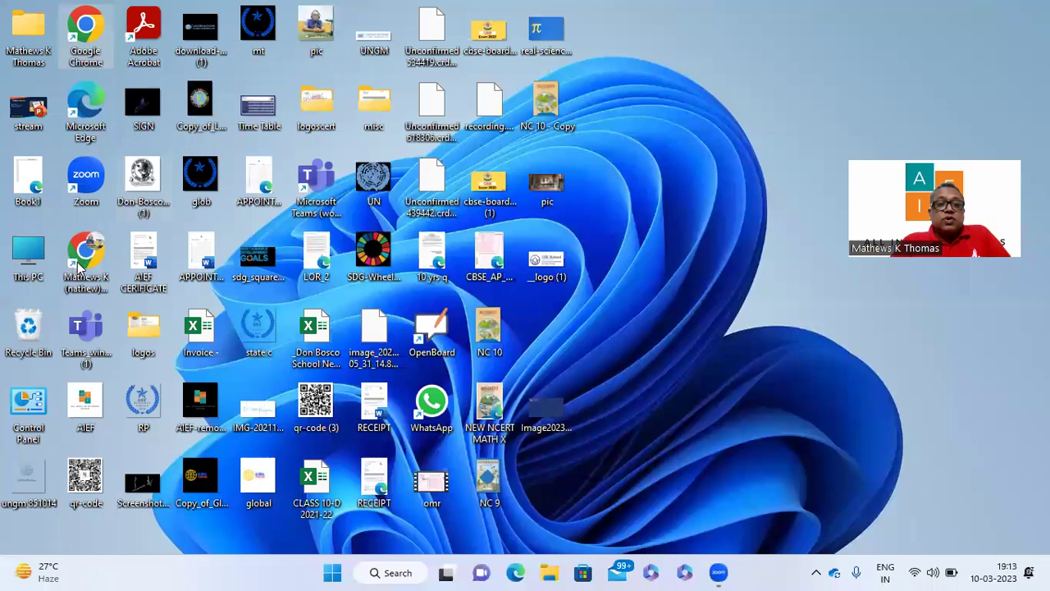
double_click(82, 263)
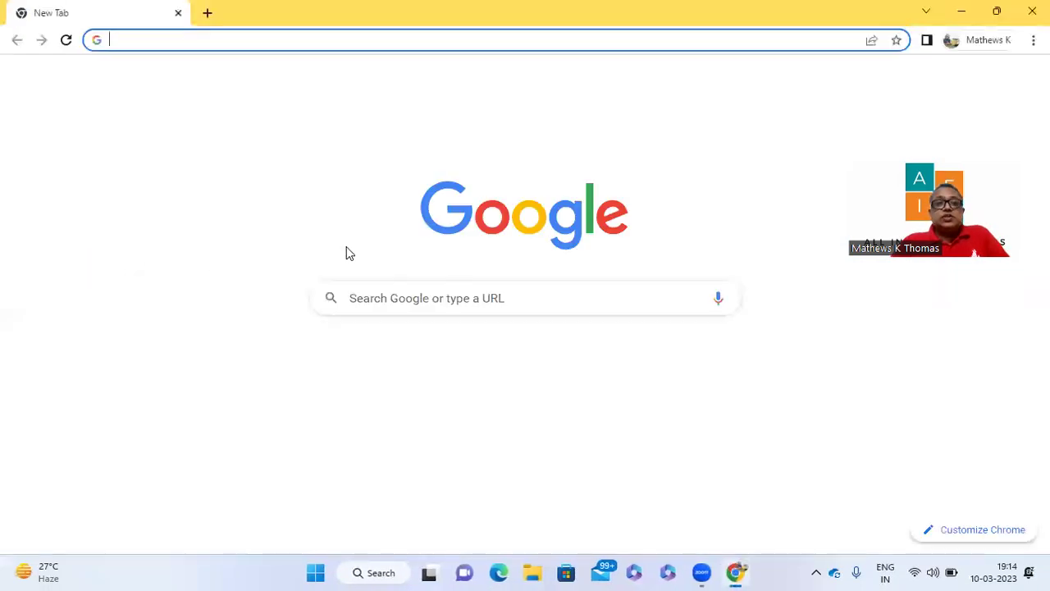
Search Google for "chat gpt"
click(373, 291)
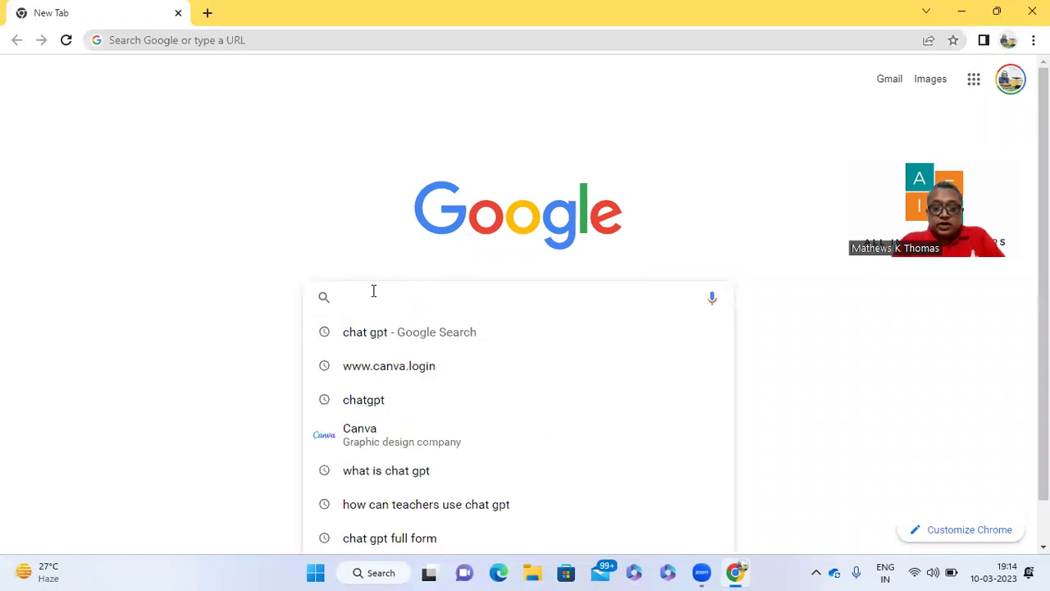
text(cha)
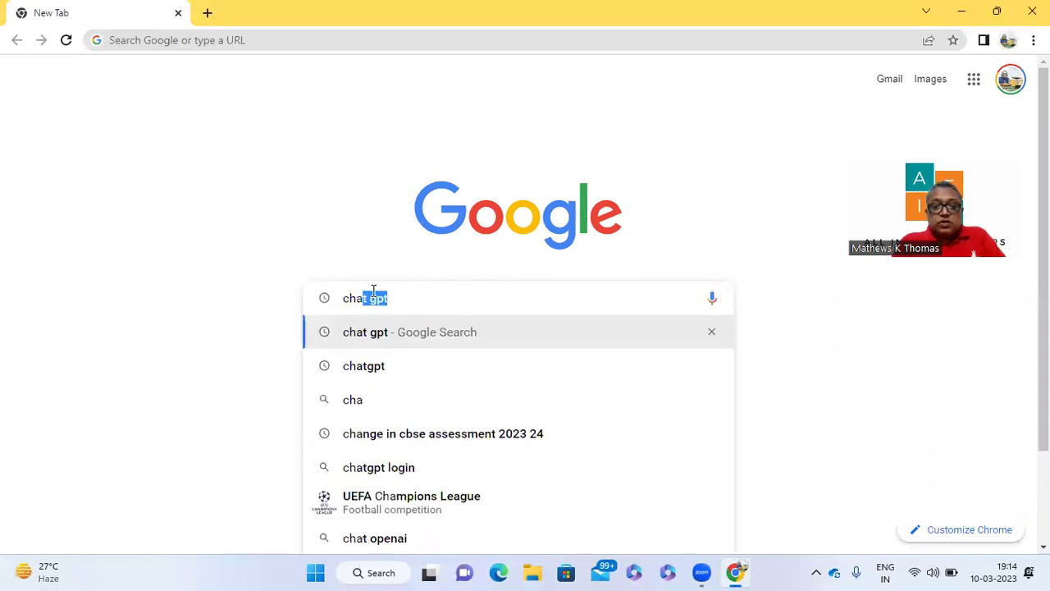
text(t gpt)
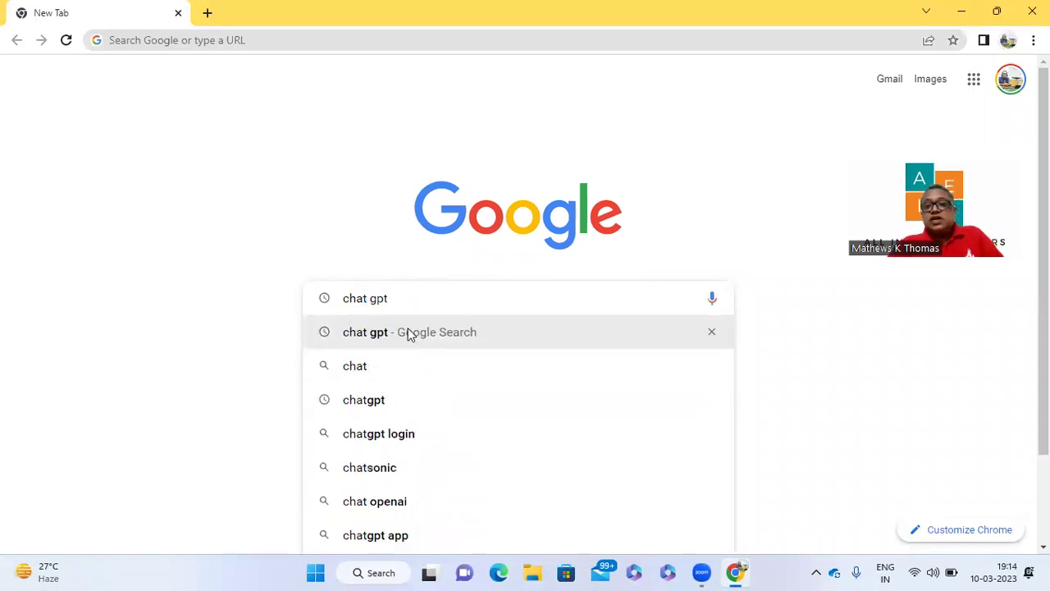
click(408, 332)
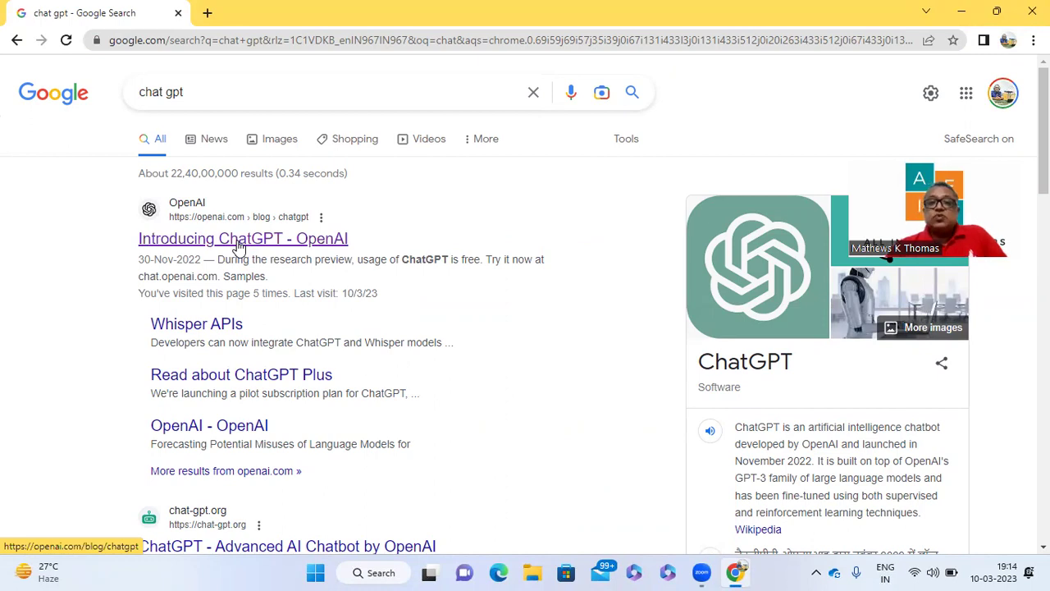
Open the "Introducing ChatGPT - OpenAI" search result and launch ChatGPT from that page
click(238, 240)
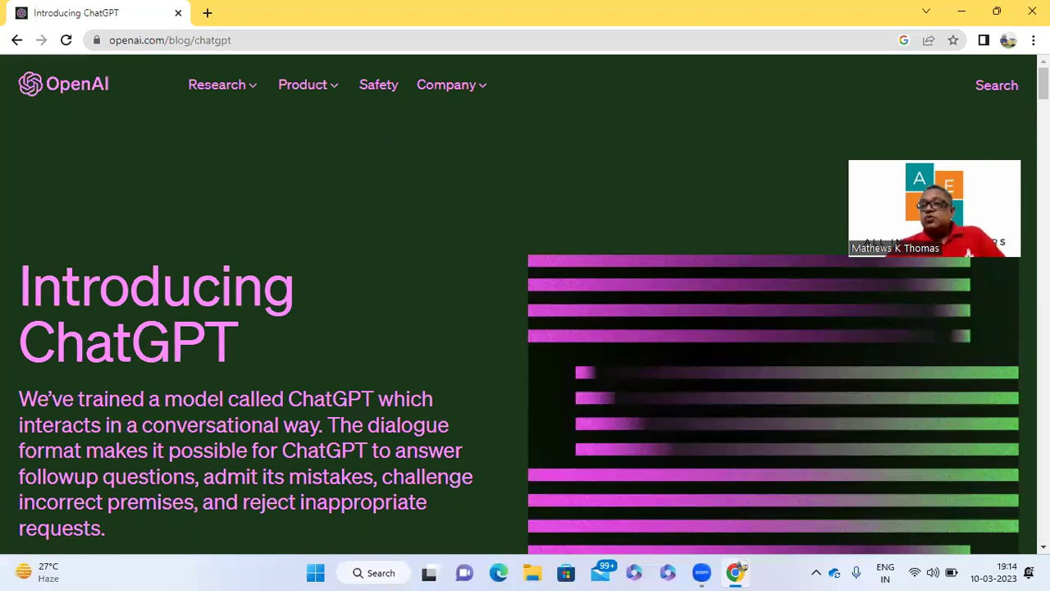
scroll(964, 89, down, 3)
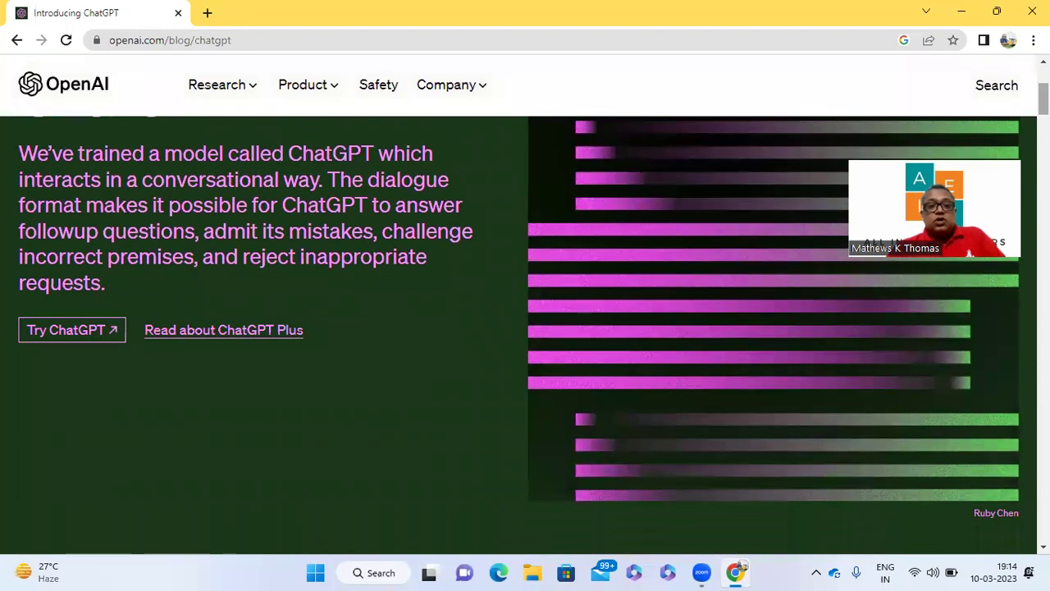
click(95, 330)
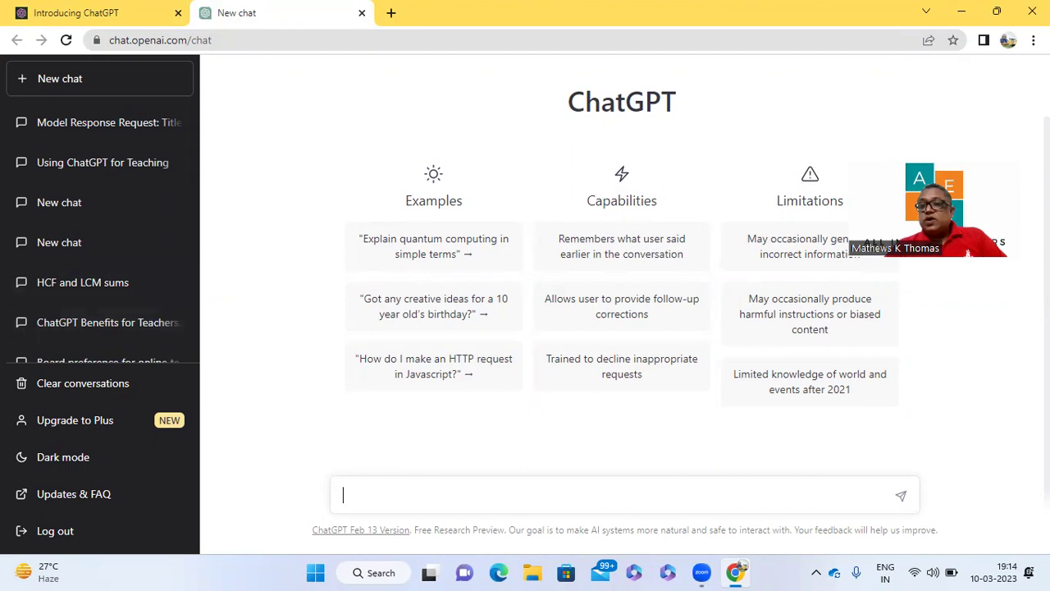
Send ChatGPT the prompt "Make an assignment for class 5 students on direct and indirect speech"
scroll(621, 276, up, 1)
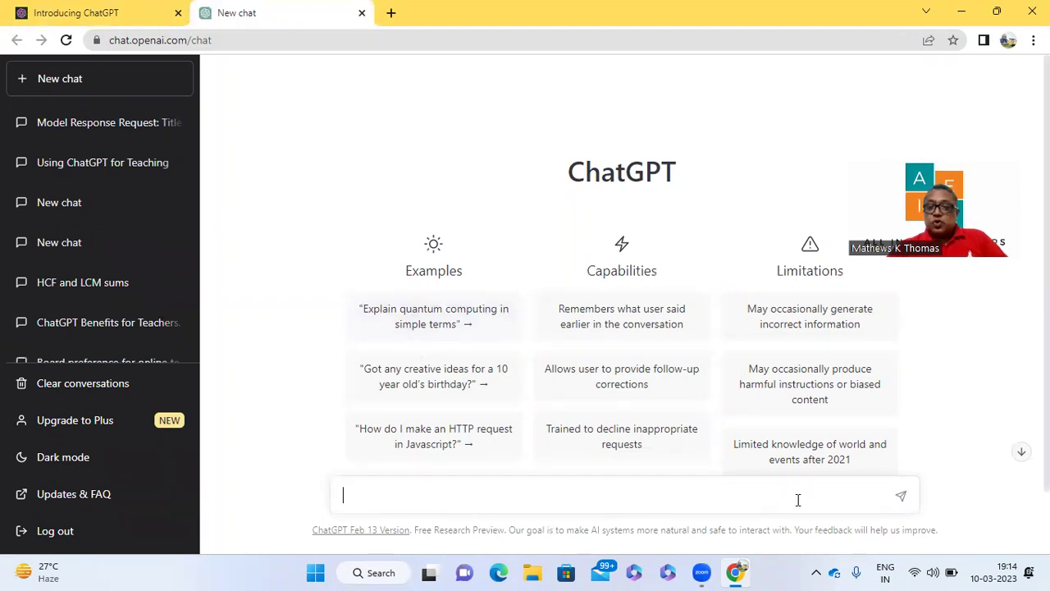
click(426, 492)
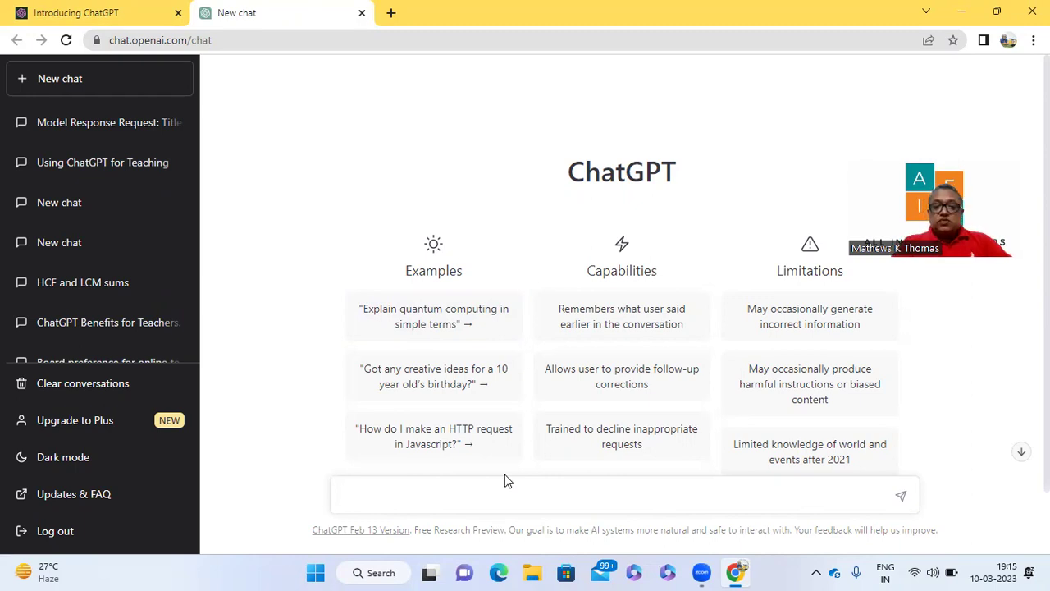
text(Make)
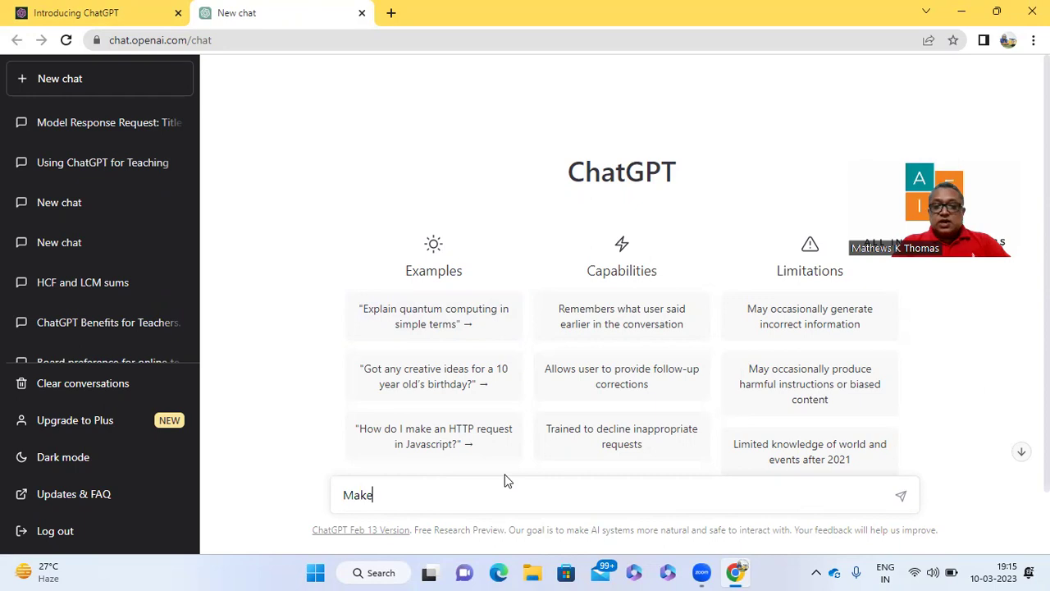
text( an )
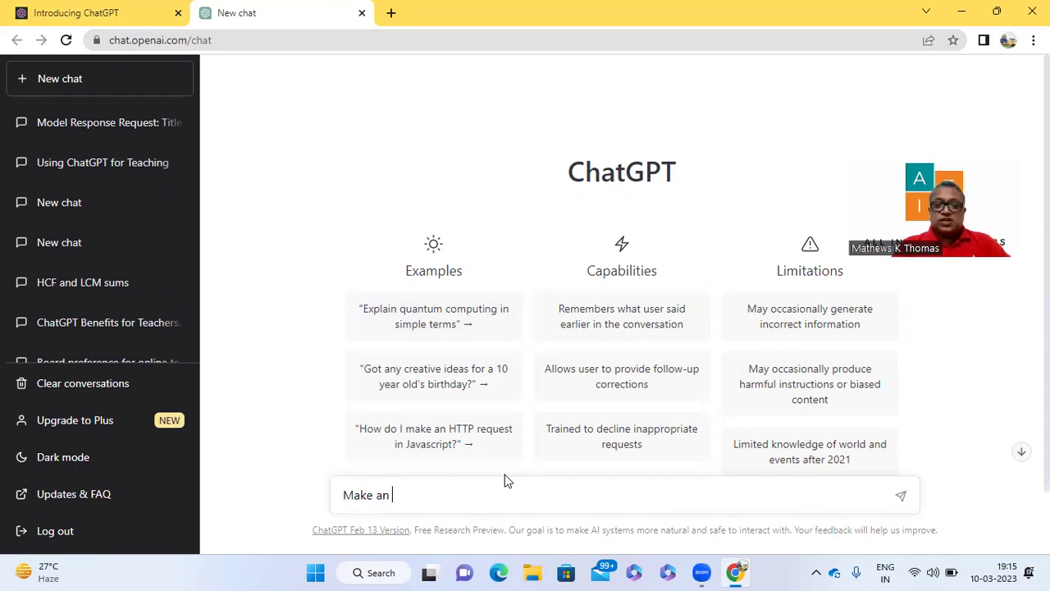
text(assig)
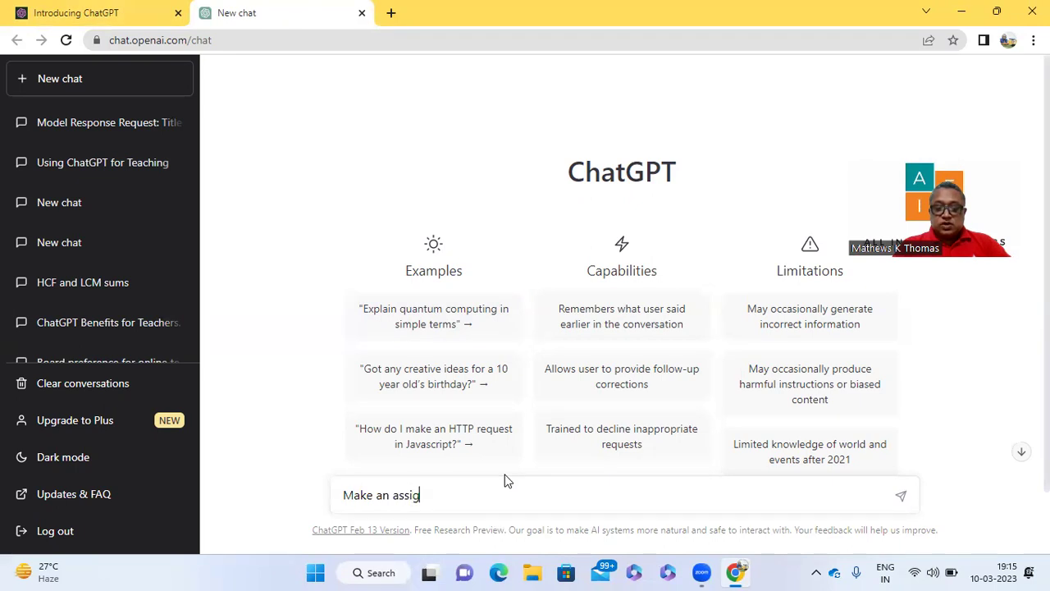
text(nment )
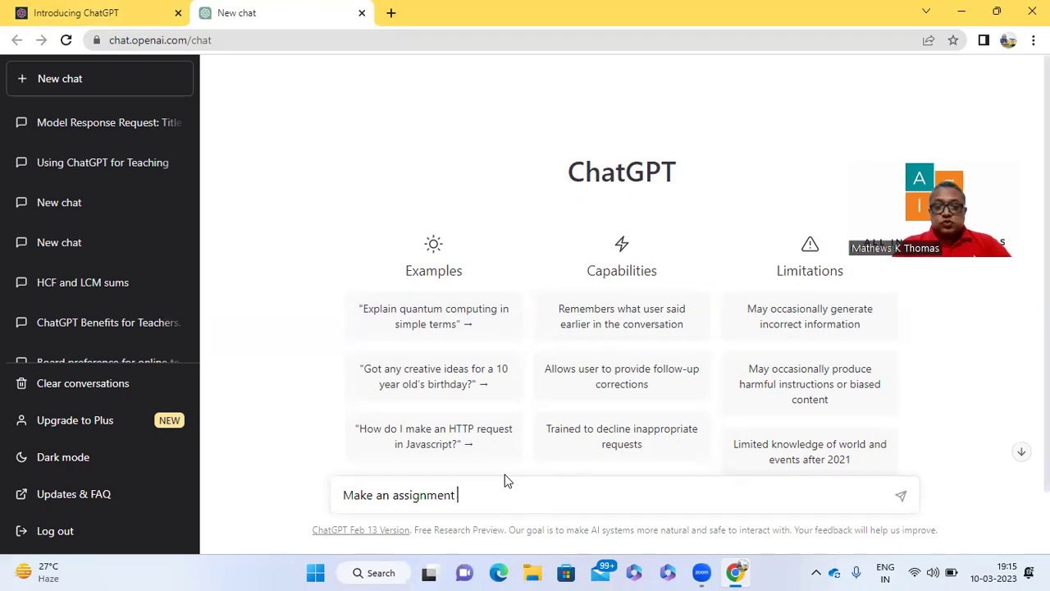
text(for c)
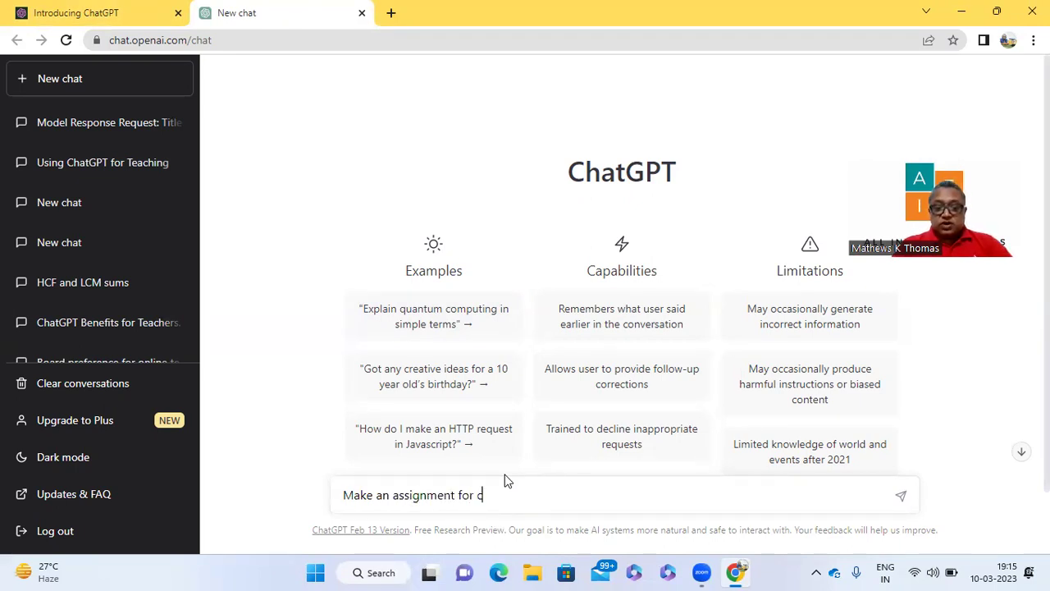
text(lass)
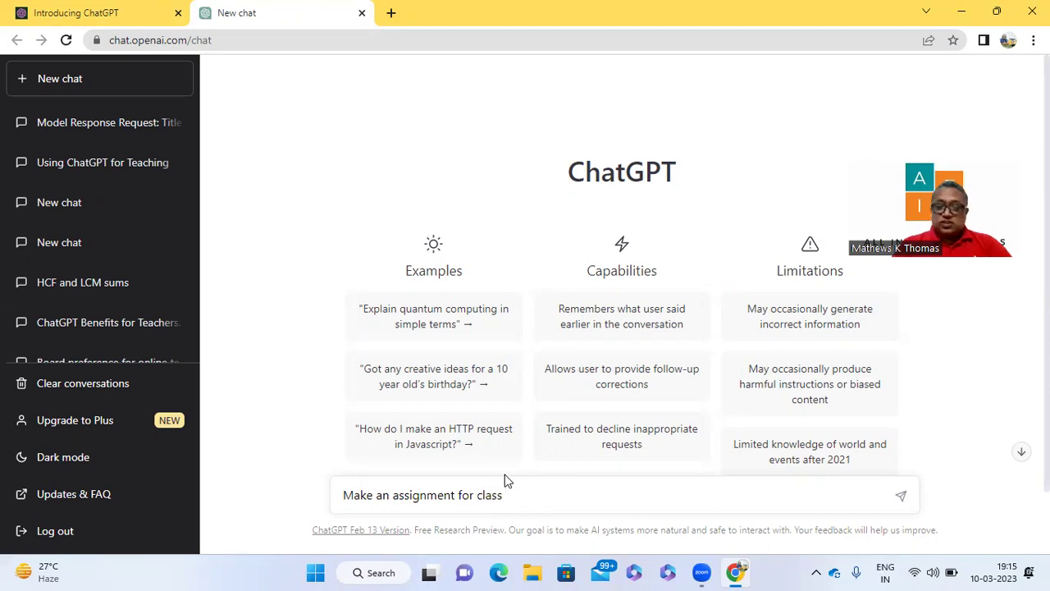
text( 5 st)
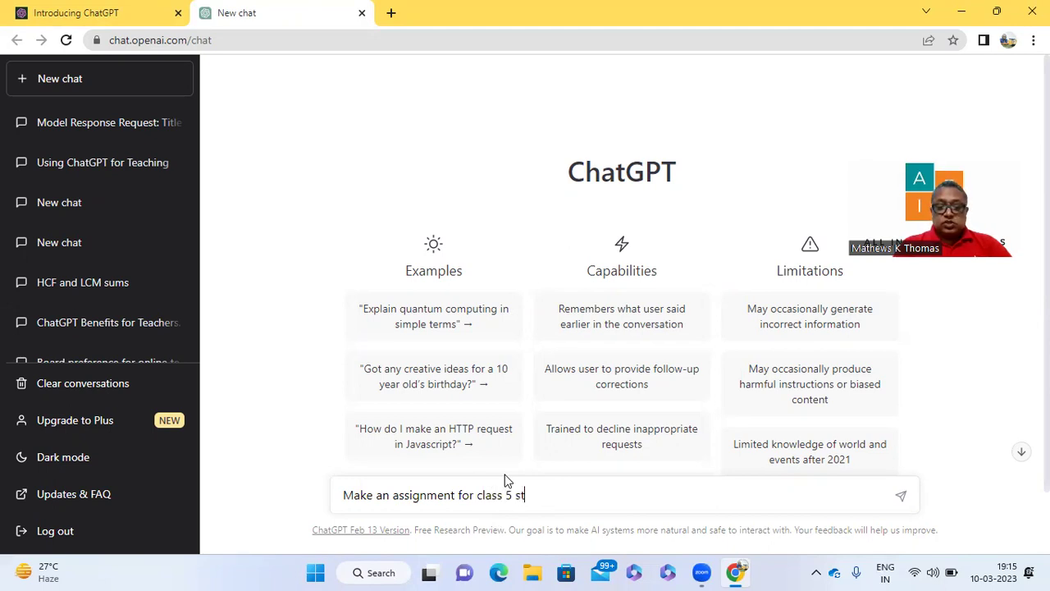
text(udents )
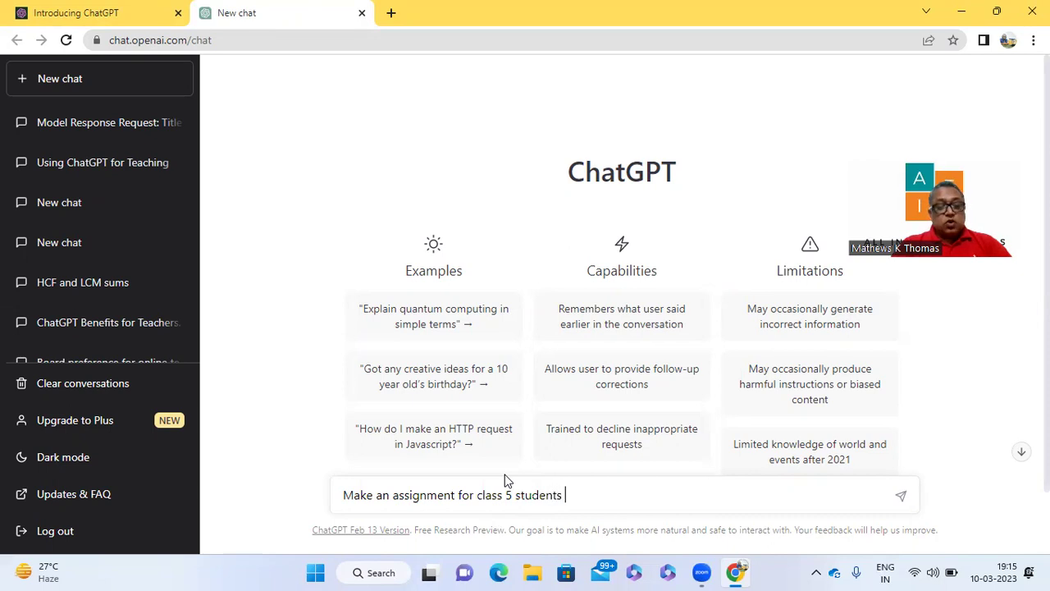
text(on dir)
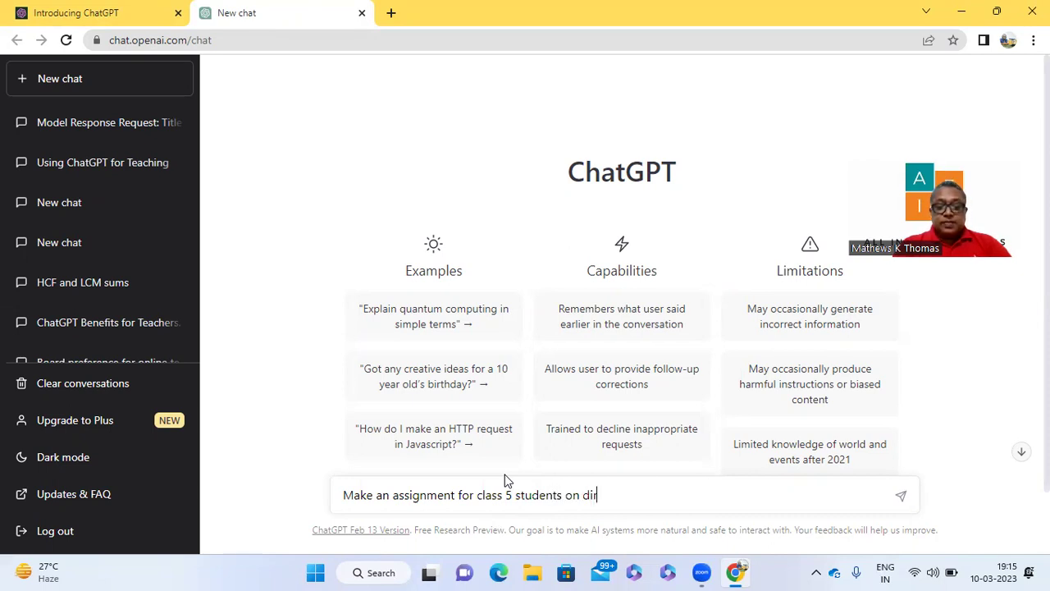
text(ect an)
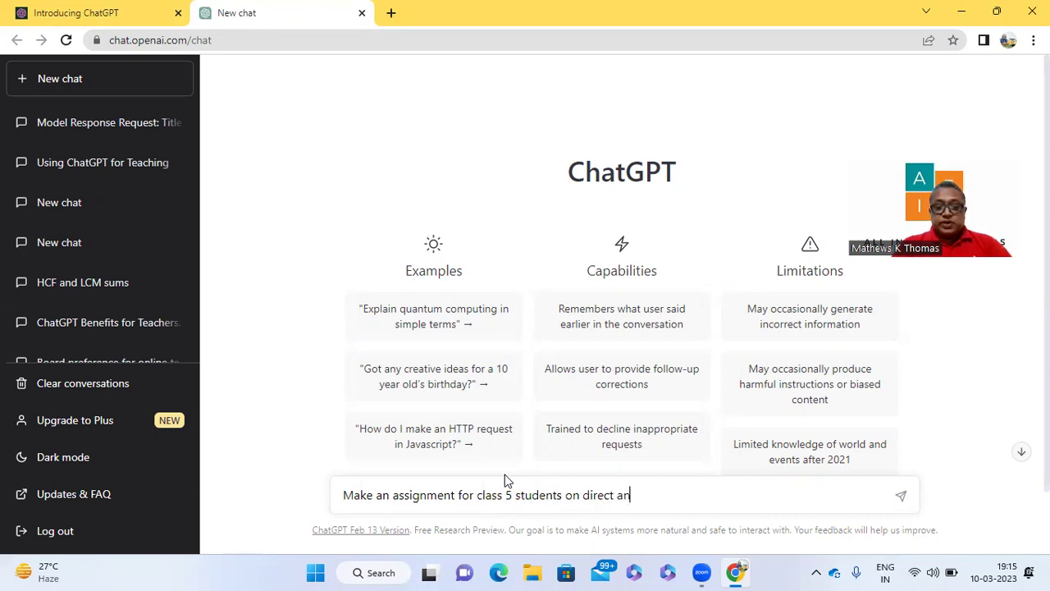
text(d indi)
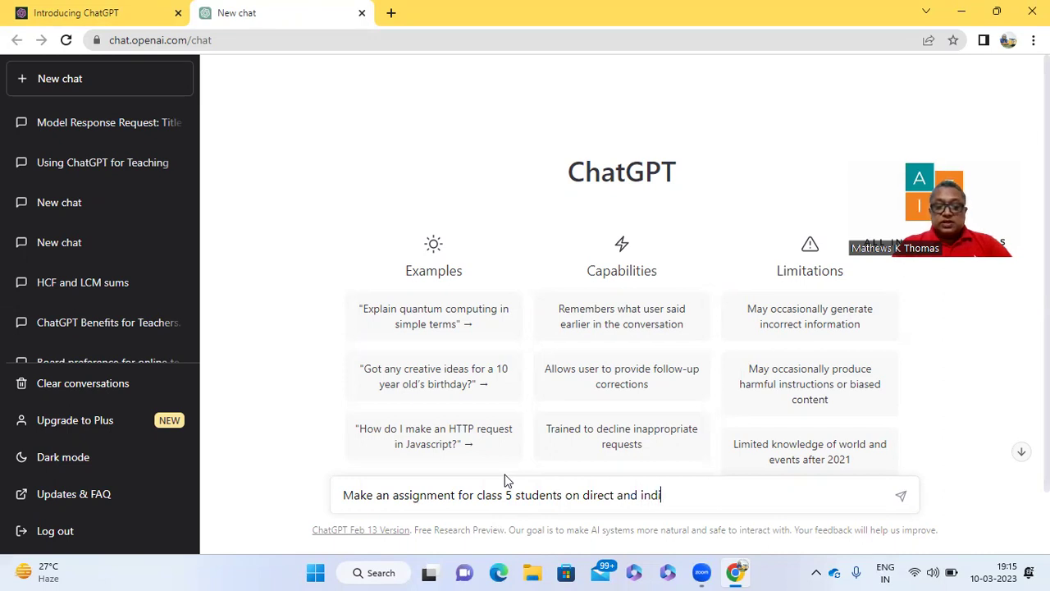
text(rect speech)
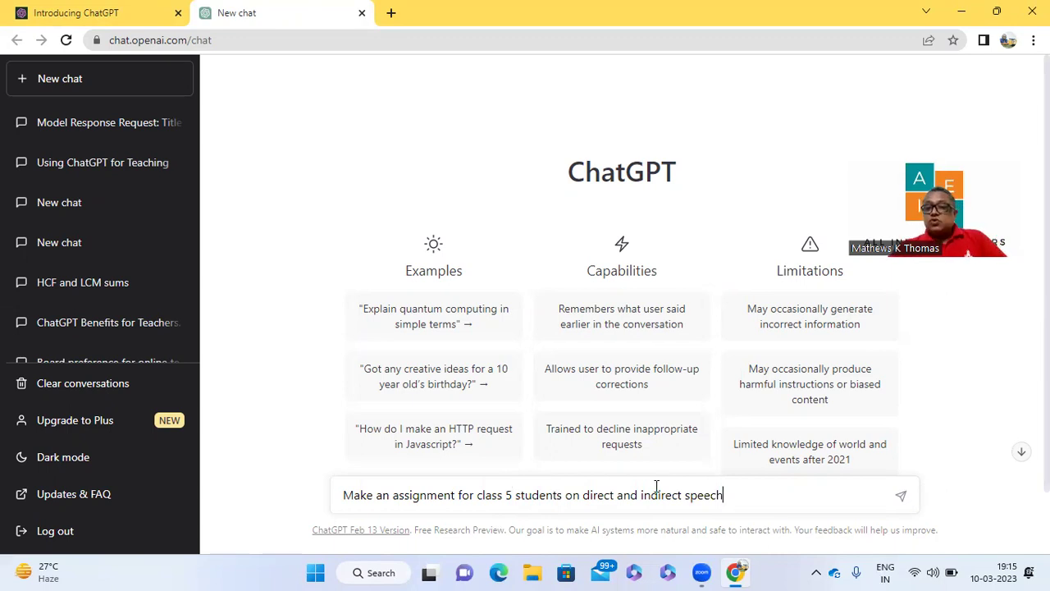
click(903, 500)
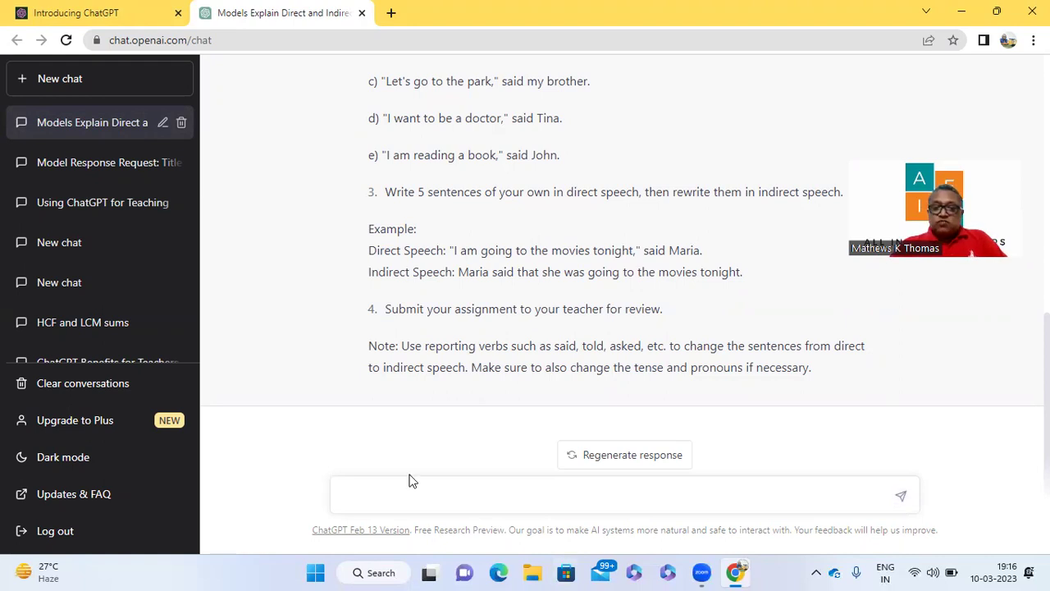
Send ChatGPT the prompt "Make a lesson plan for class 9 linear equations"
text(Make)
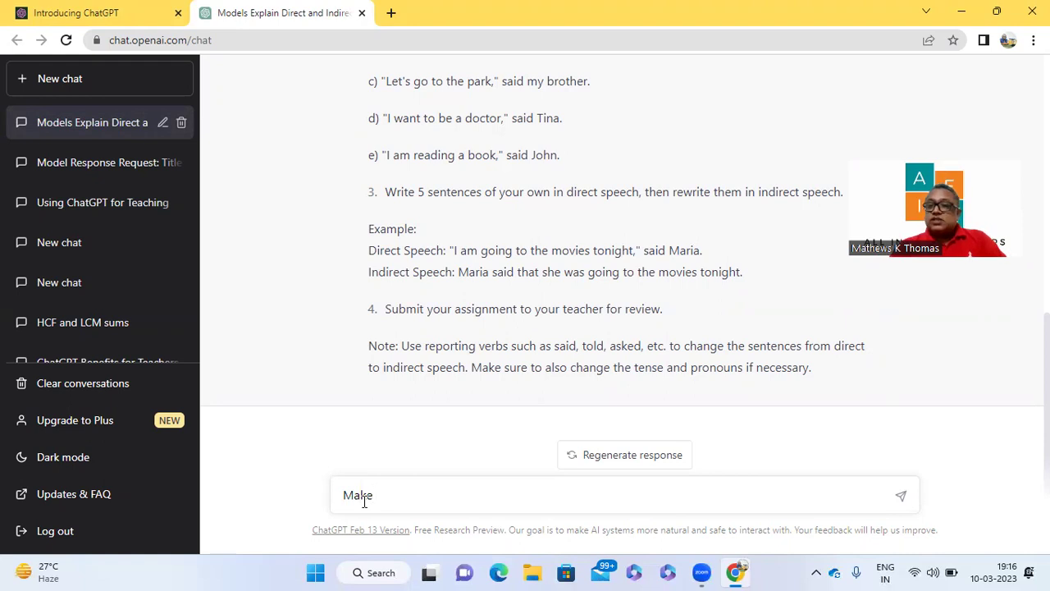
text( a )
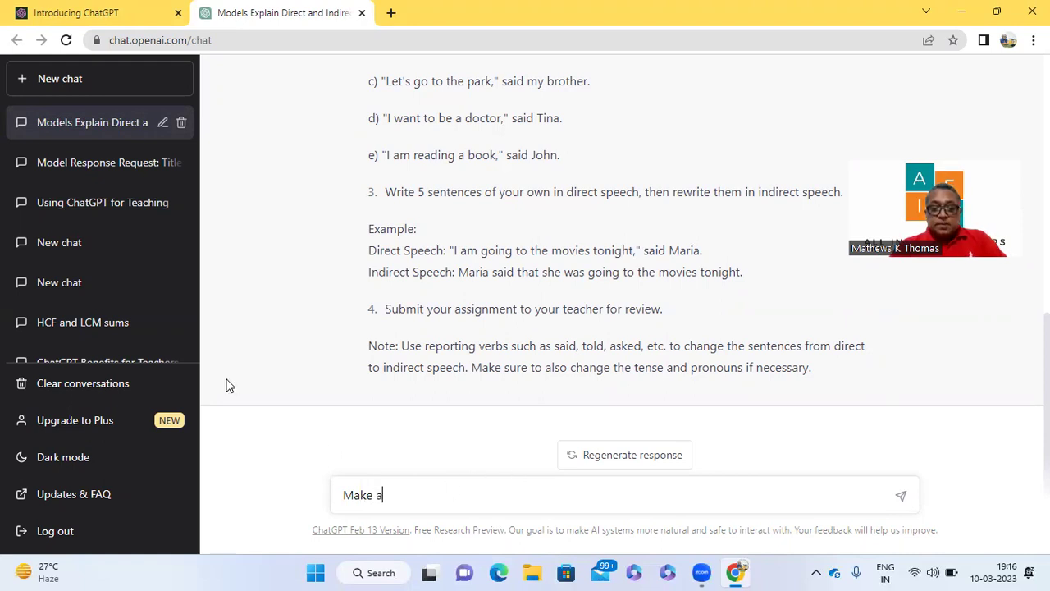
text(lesson )
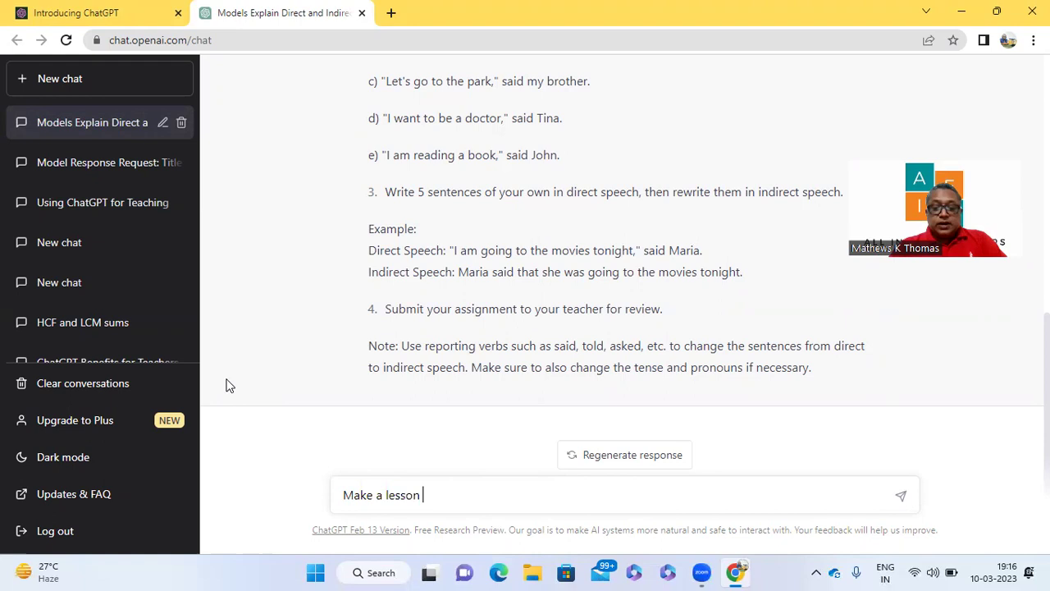
text(plan )
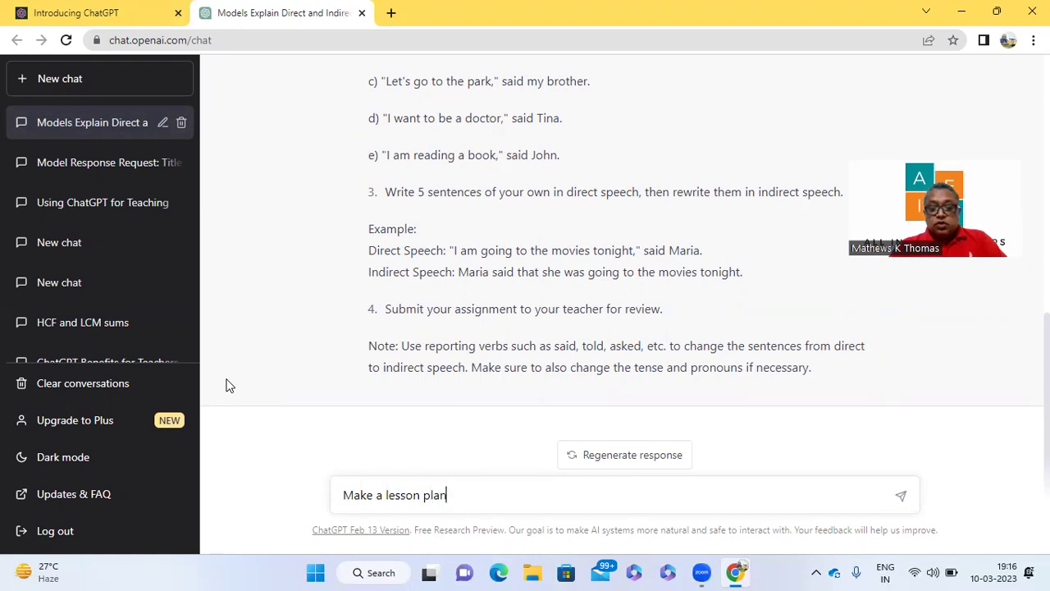
text(for class)
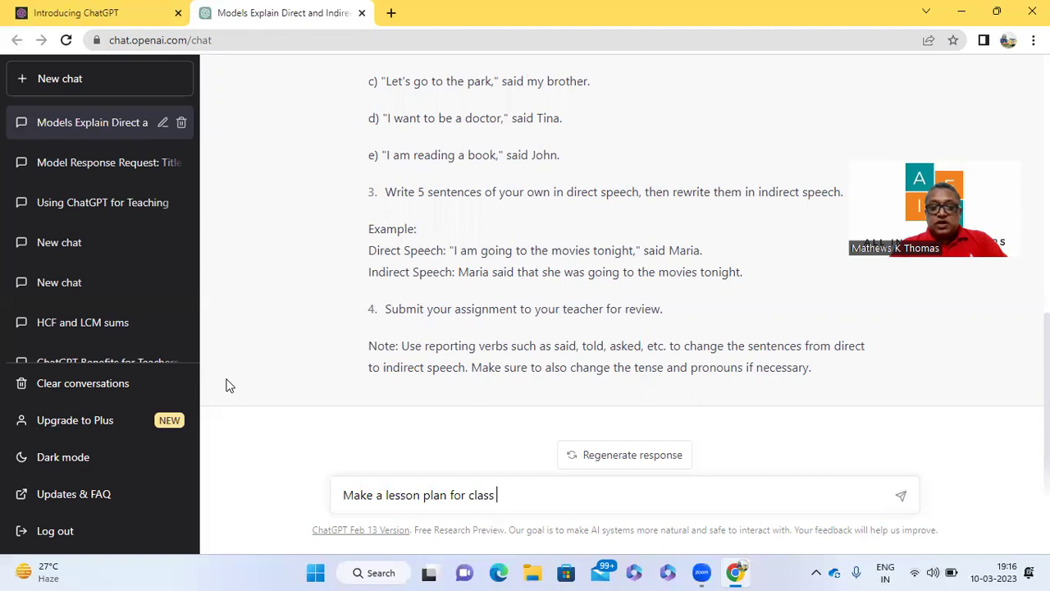
text( 9 )
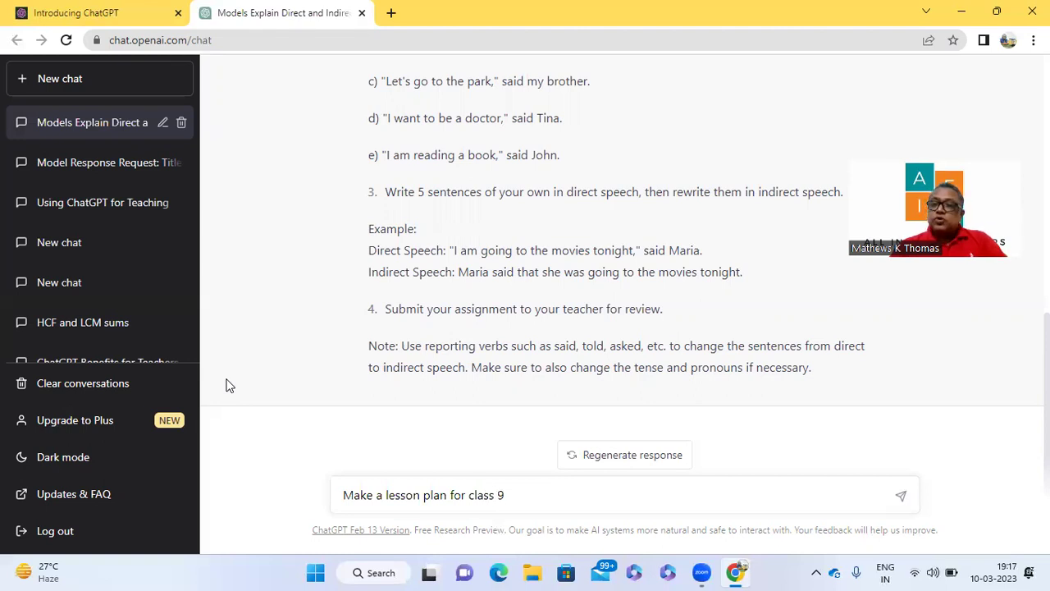
text(linear)
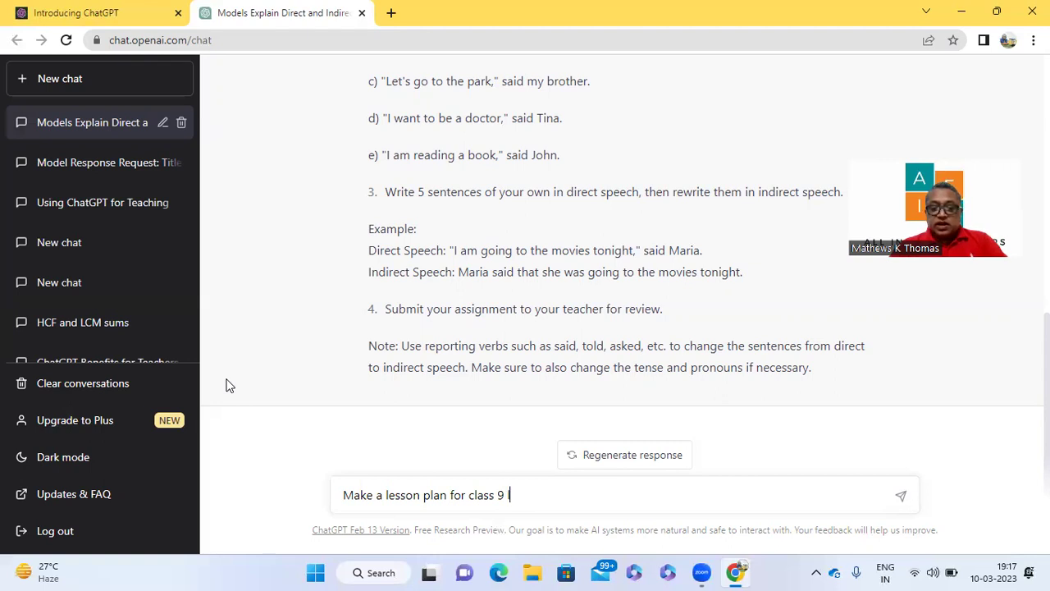
text( e)
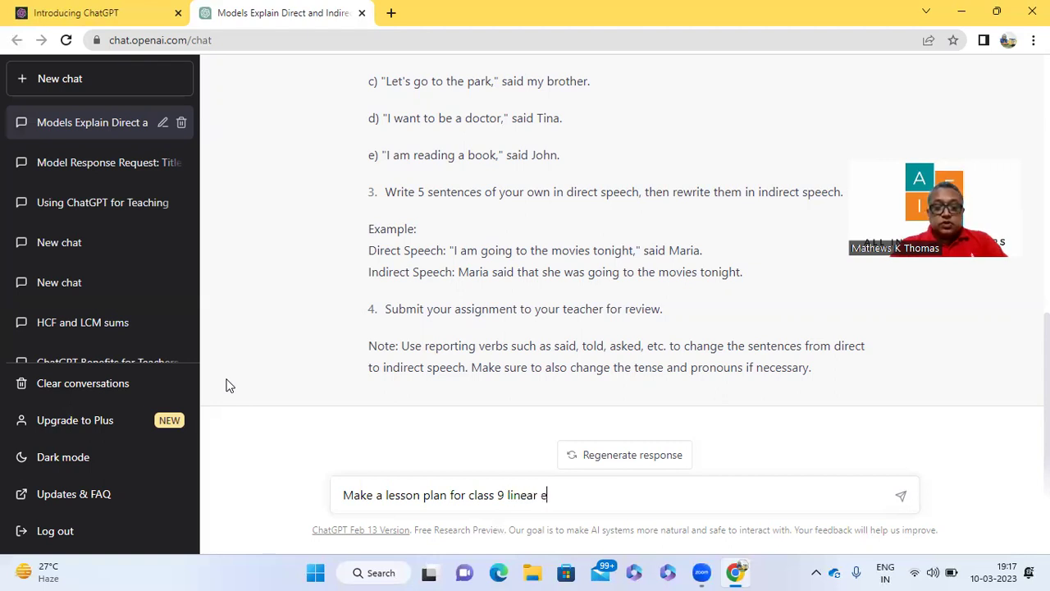
text(quations)
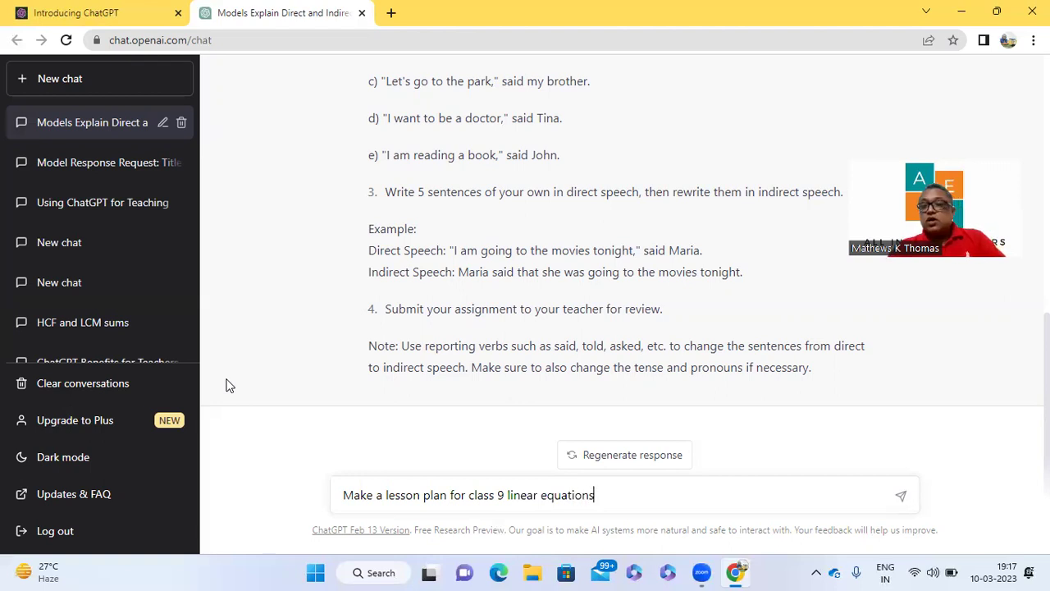
key(Return)
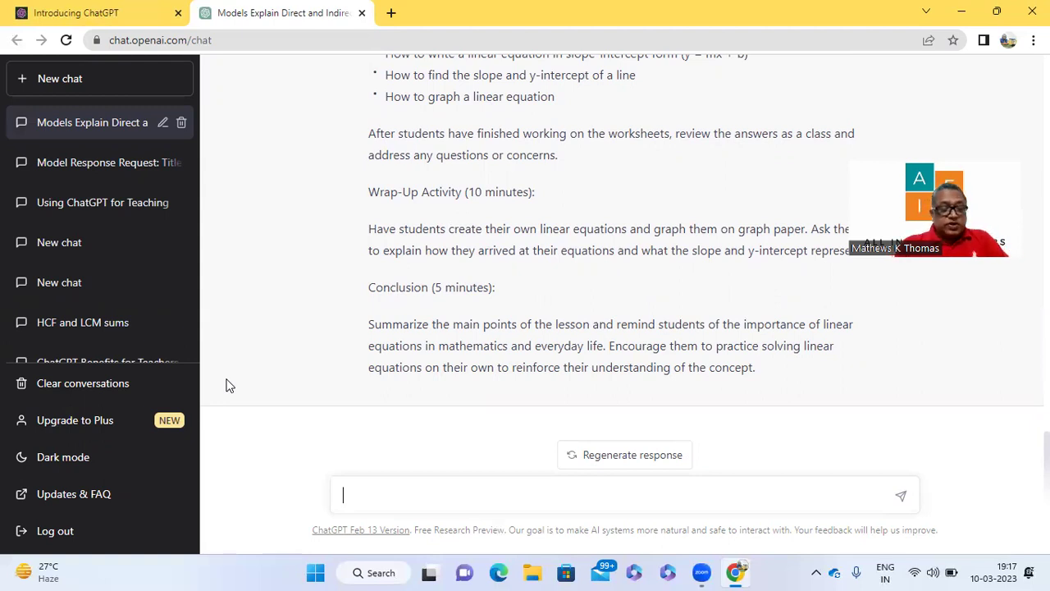
Send the prompt "Some ideas for science project for class 8 students" and follow it up with "i want more ideas"
text(Some )
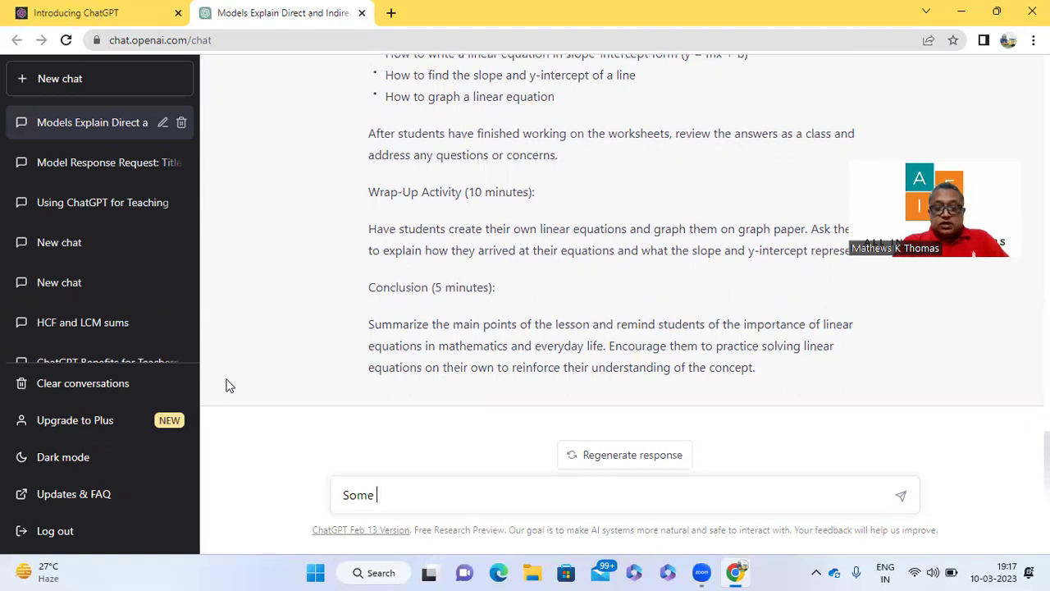
text(idea)
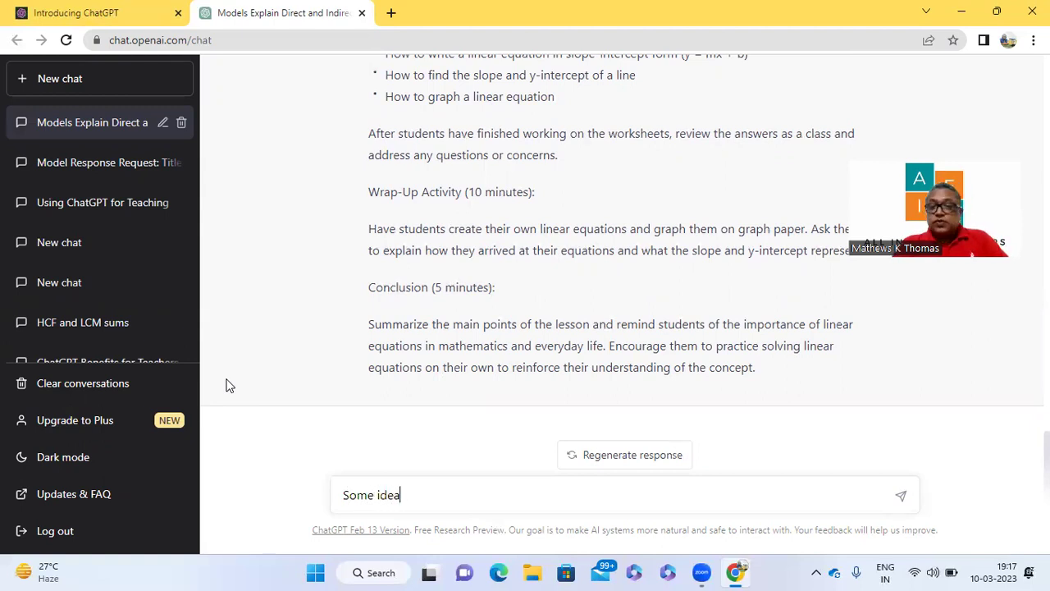
text(s for s)
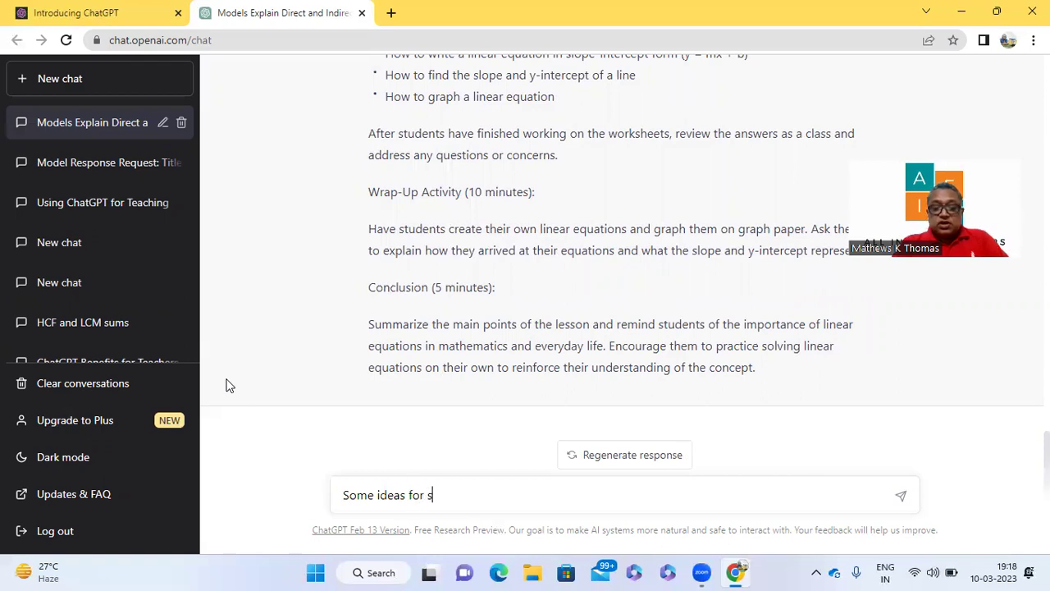
text(cience )
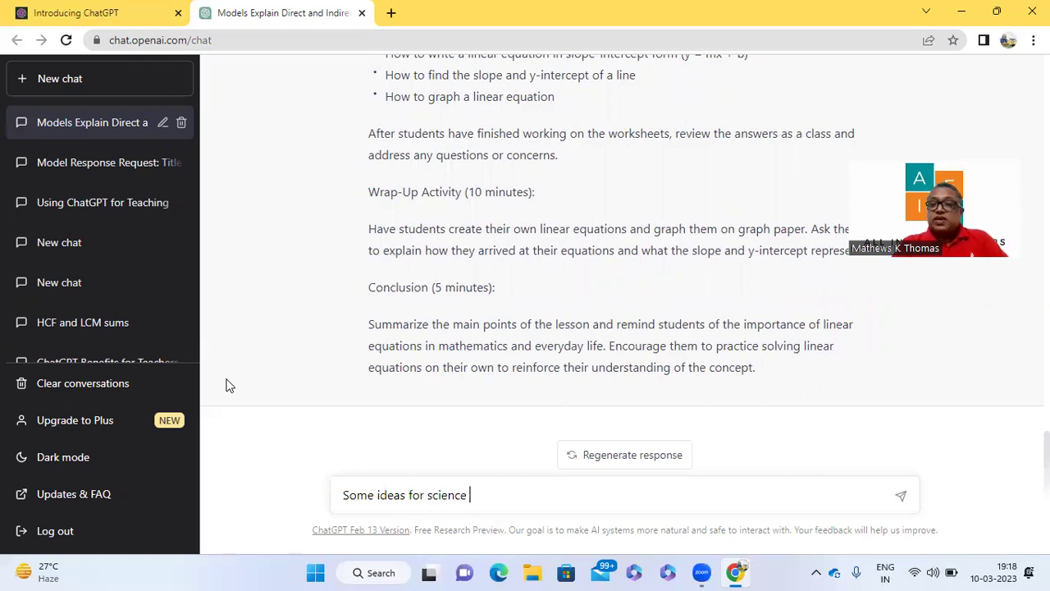
text(pro)
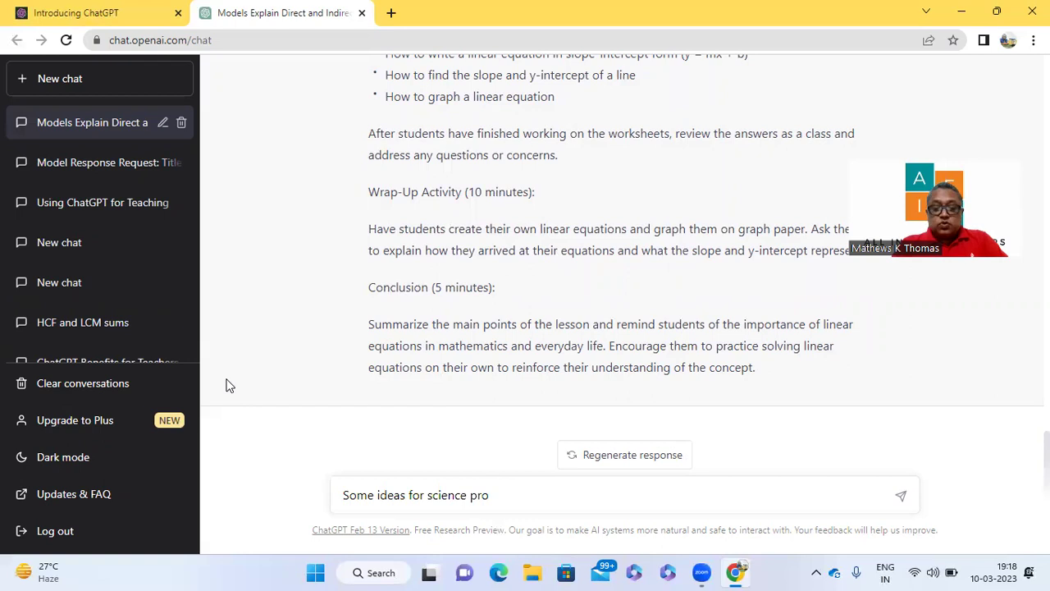
text(ject )
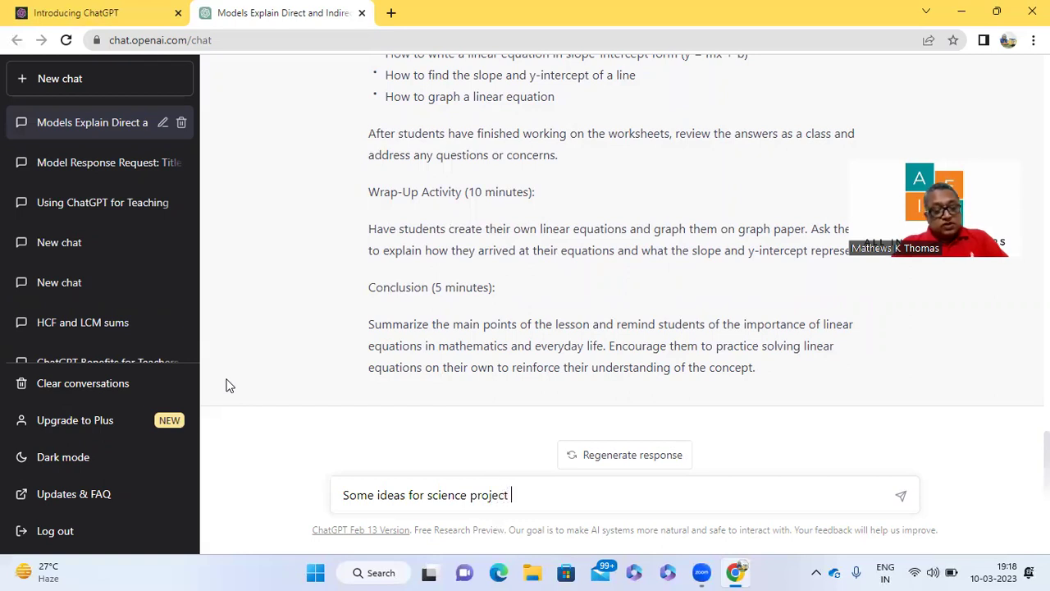
text(for)
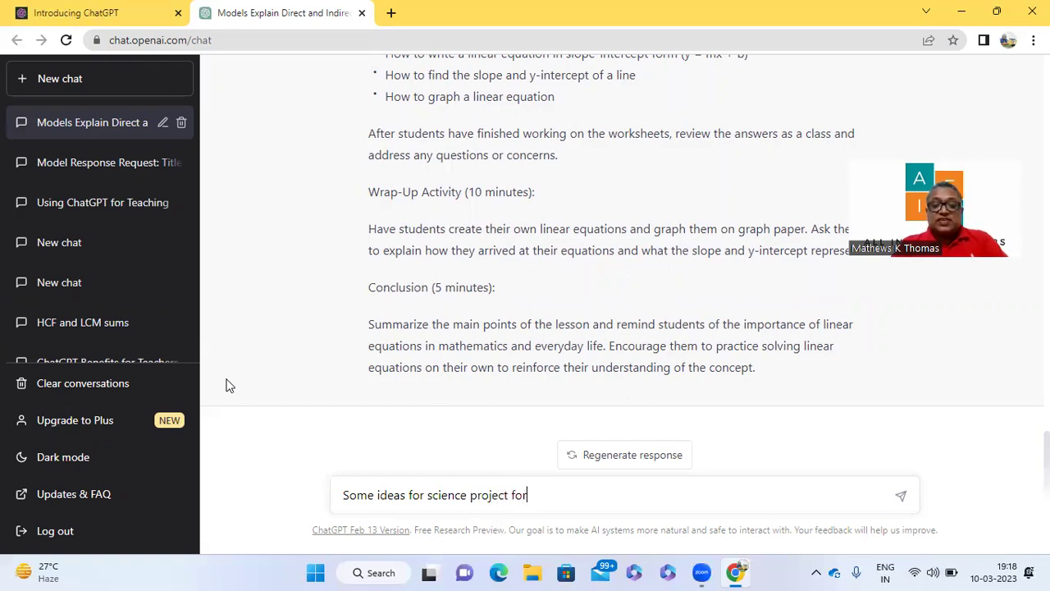
text( class )
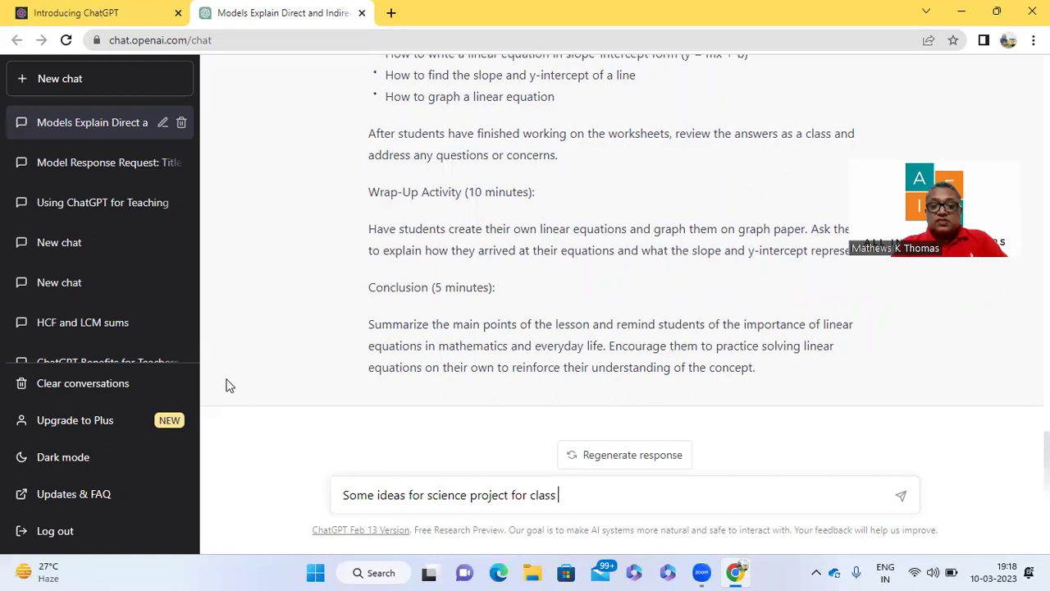
text(8 stud)
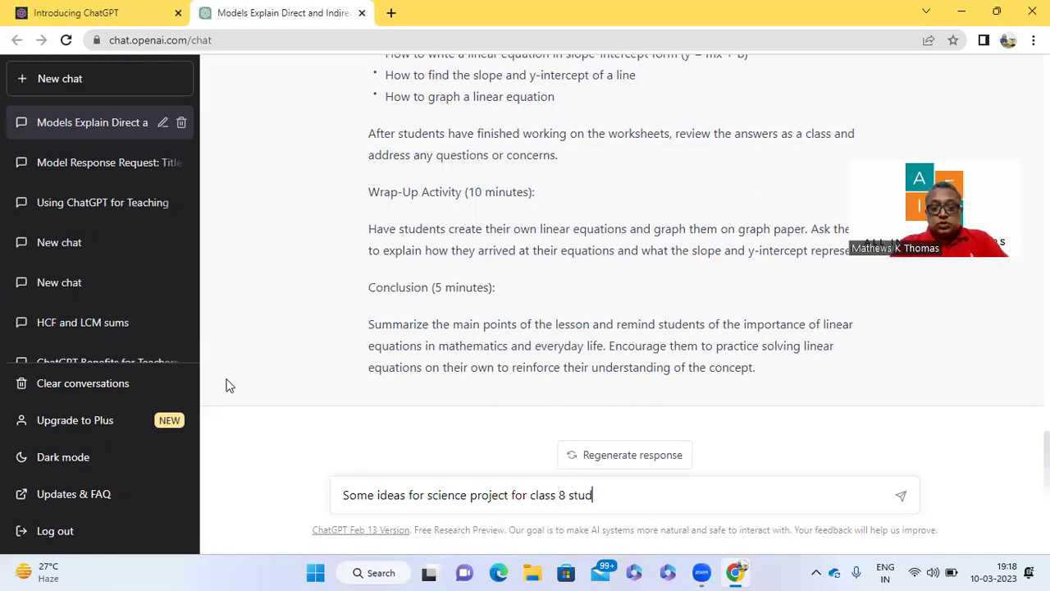
text(ents)
key(Return)
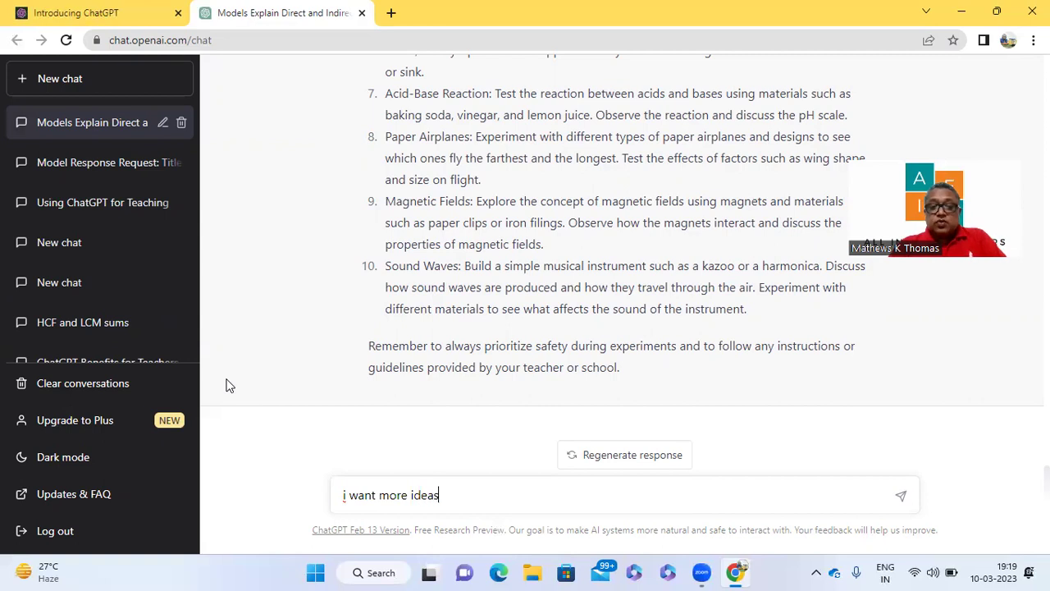
key(Return)
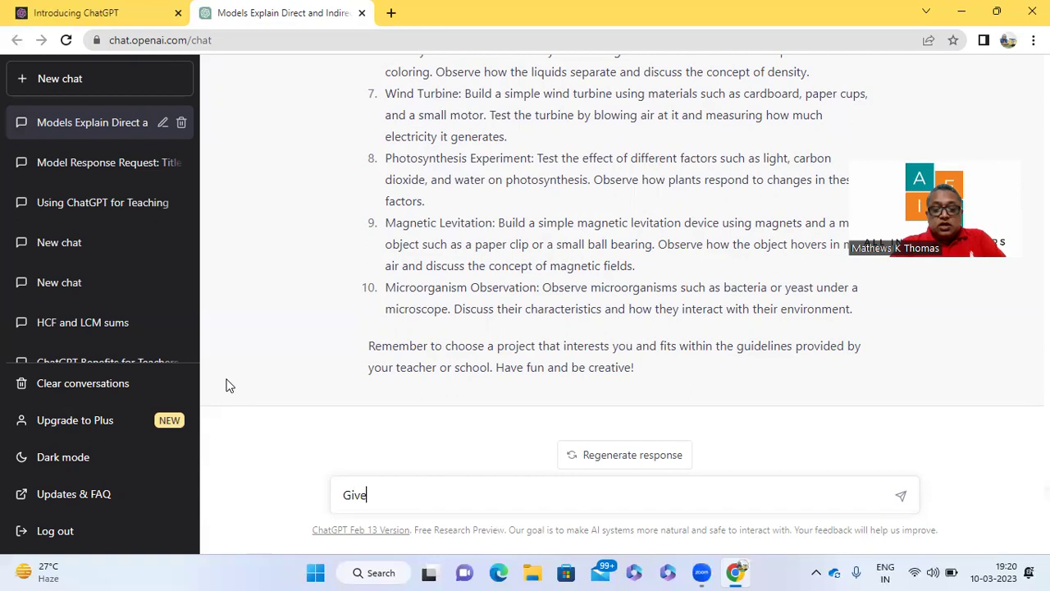
Send the prompt "Give me information on Sikkim" in the same conversation
text(me information on Sikkim)
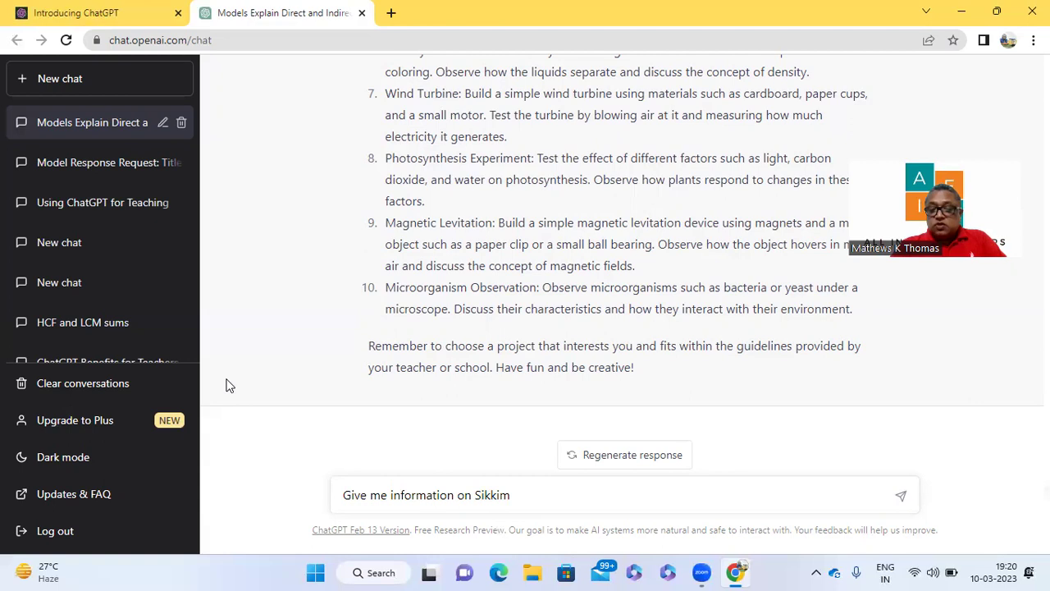
key(Return)
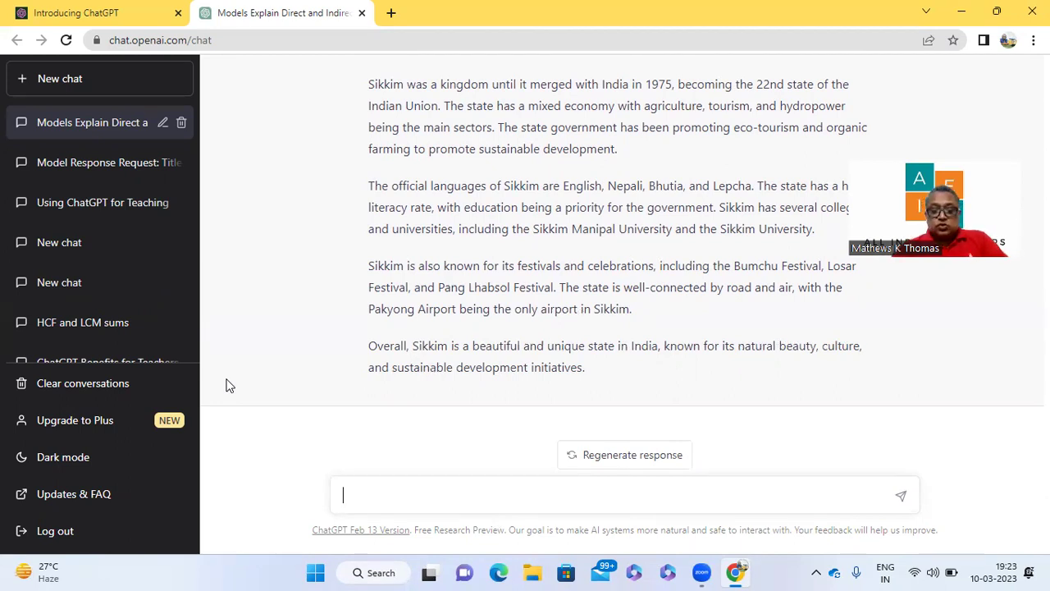
Send the prompt "Make an MCQ test for class 10 students in mathematics"
text(Make )
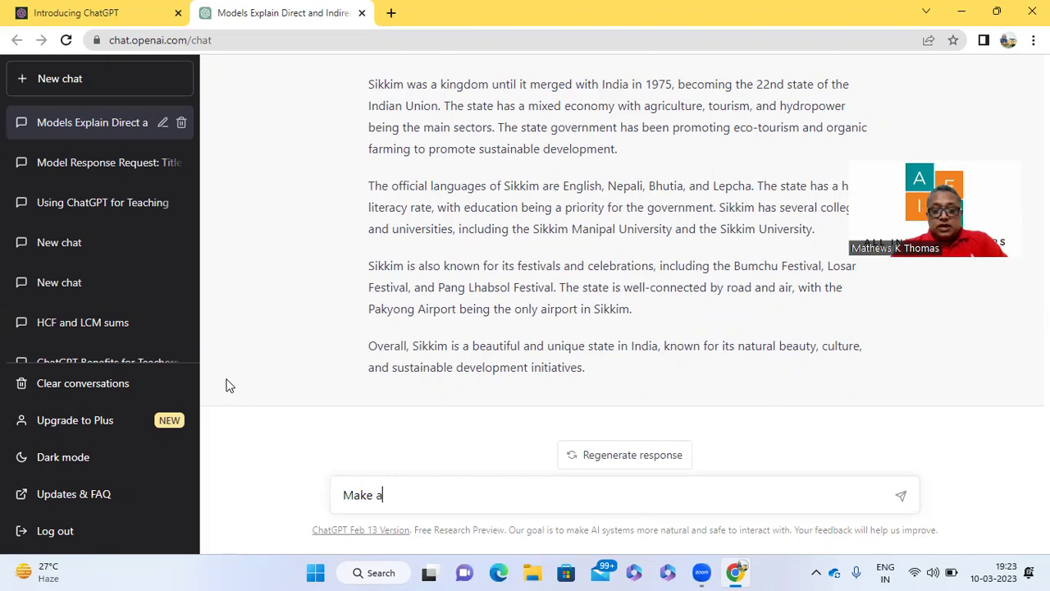
text(an MC)
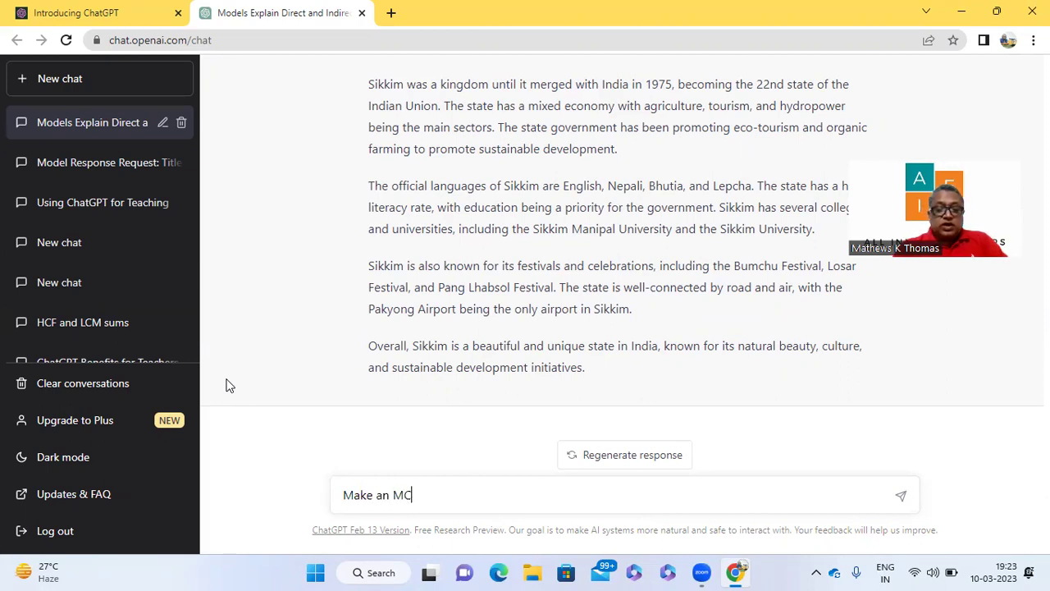
text(Q)
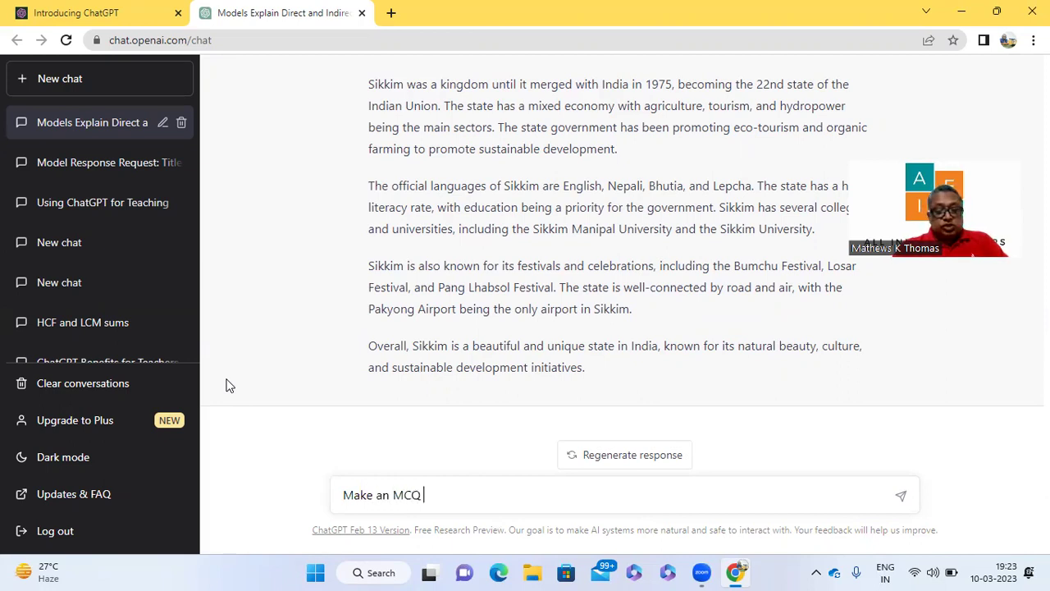
text( test)
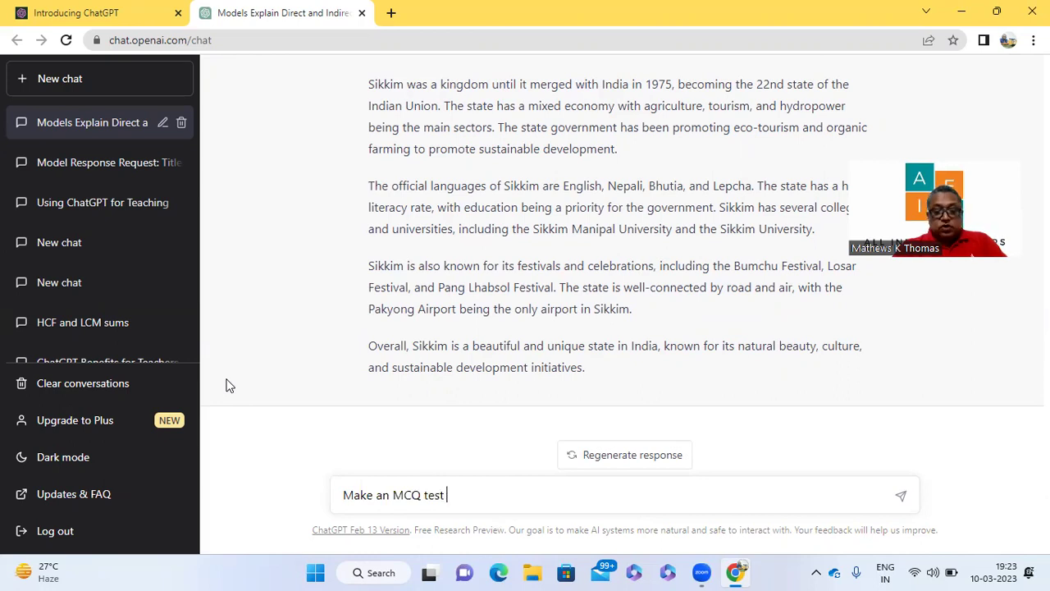
text( for c)
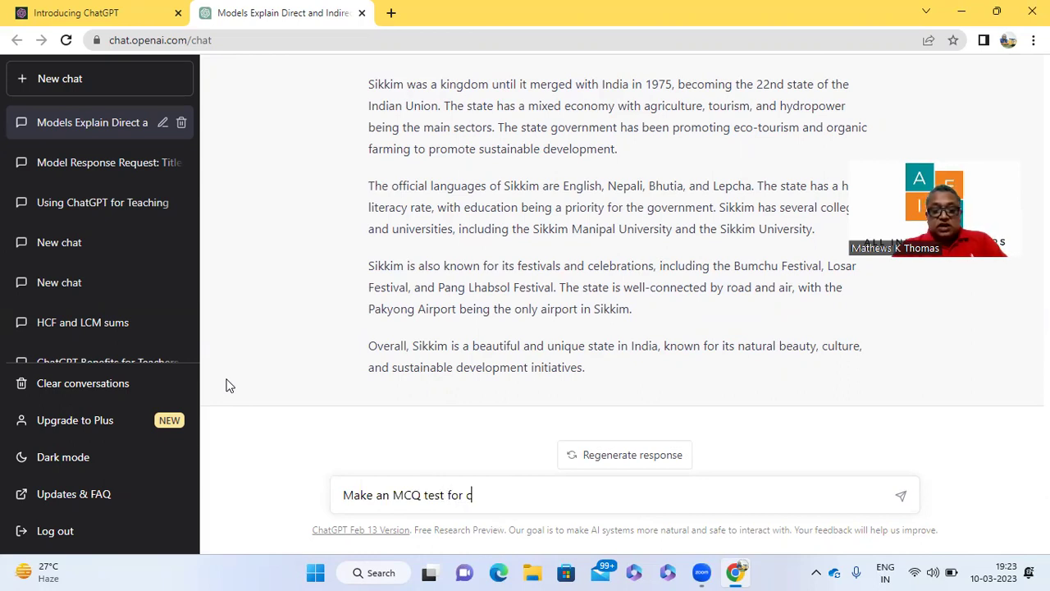
text(lass 1)
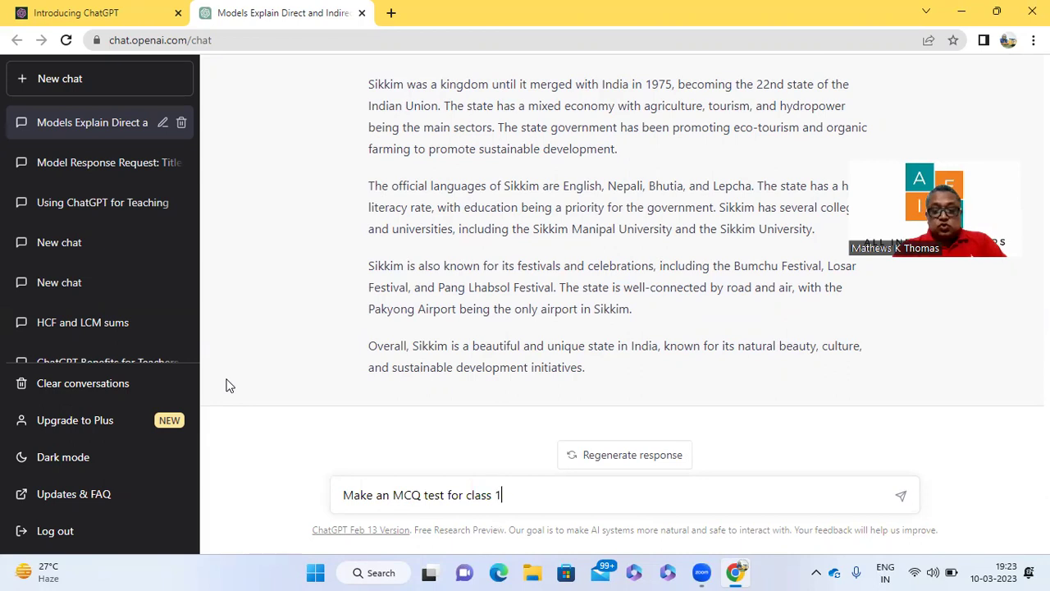
text(0 stud)
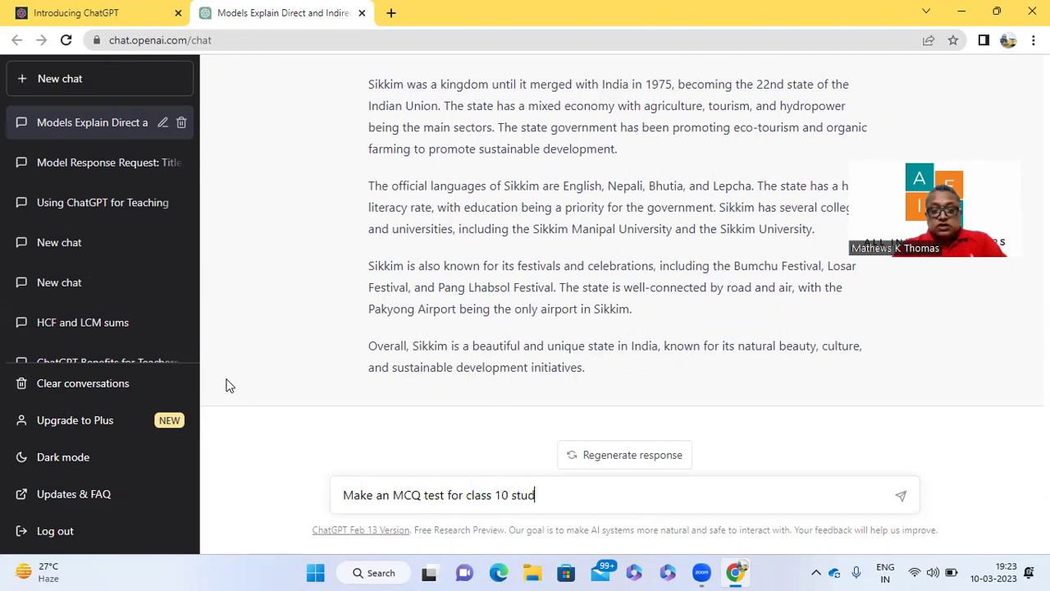
text(ents in)
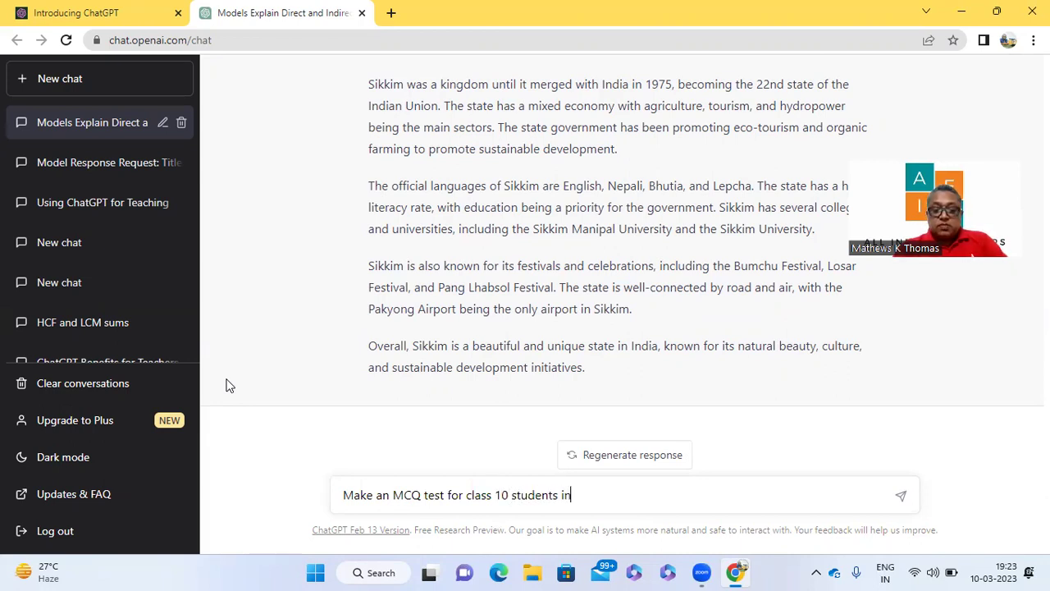
text( mtha)
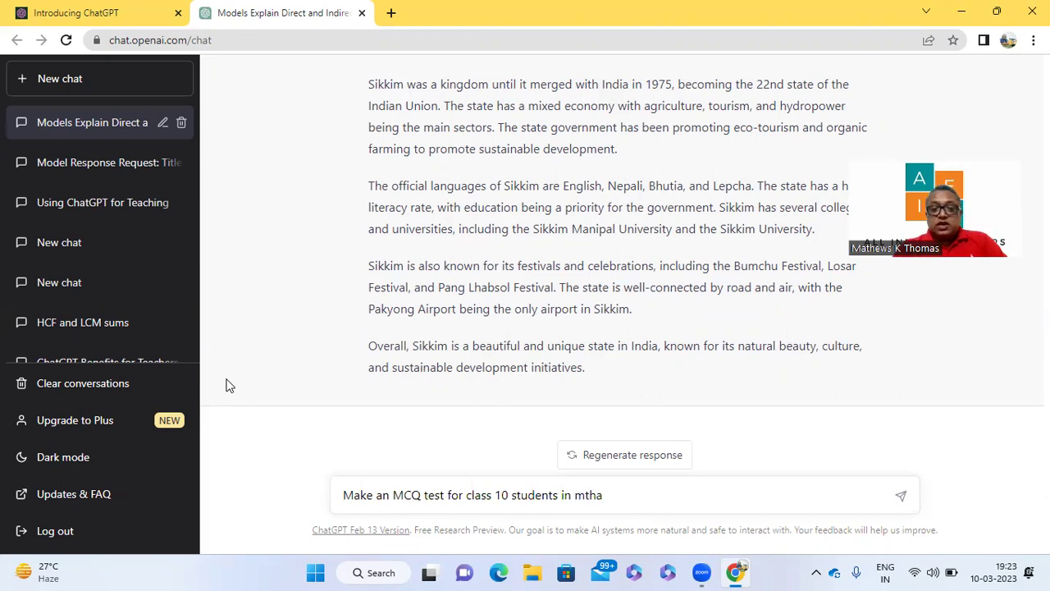
key(BackSpace)
key(BackSpace)
key(BackSpace)
text(at)
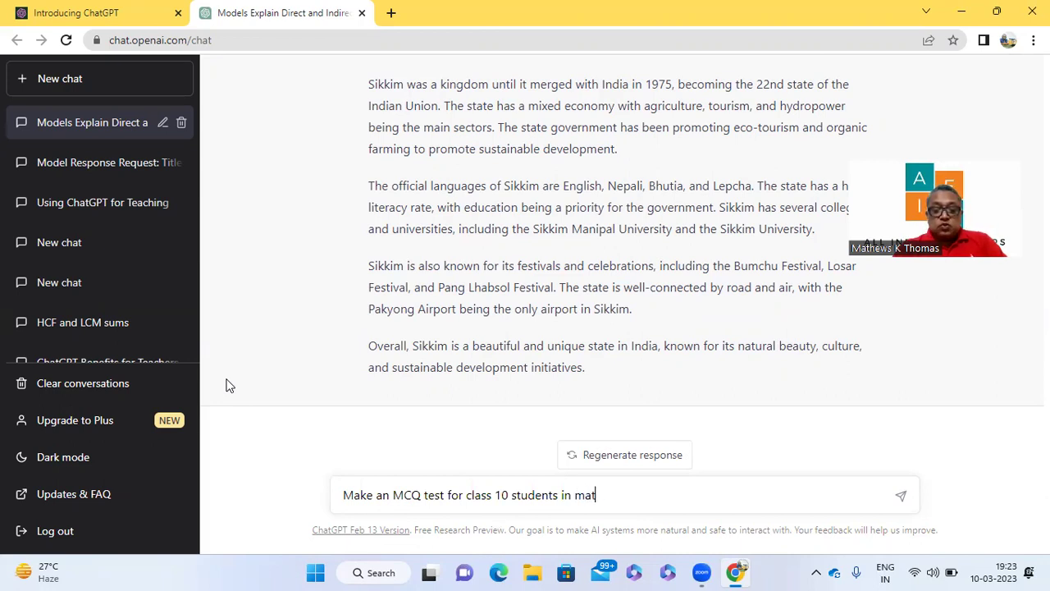
text(hemat)
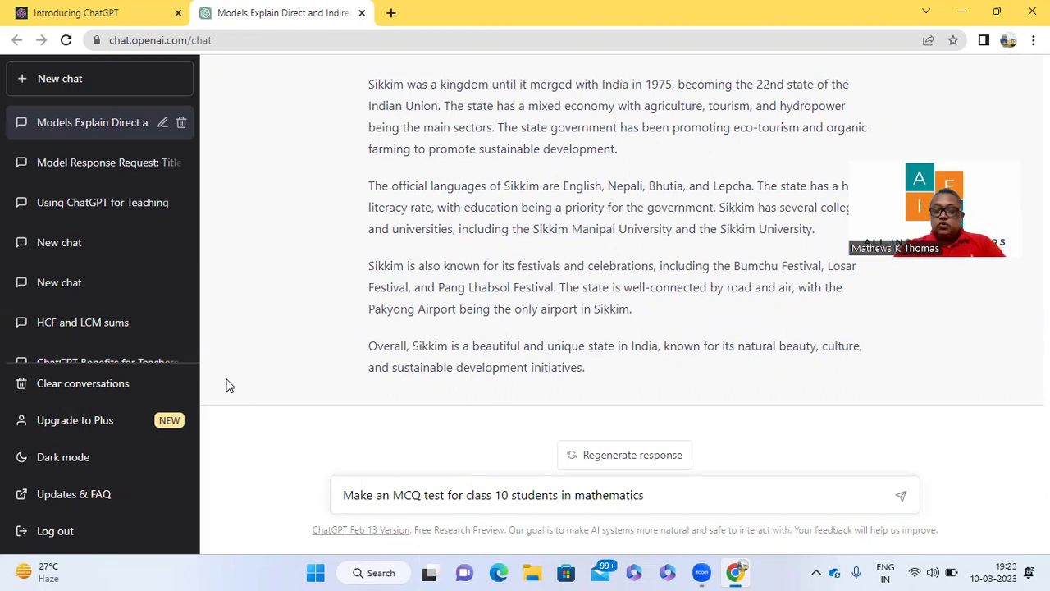
text(ics)
key(Return)
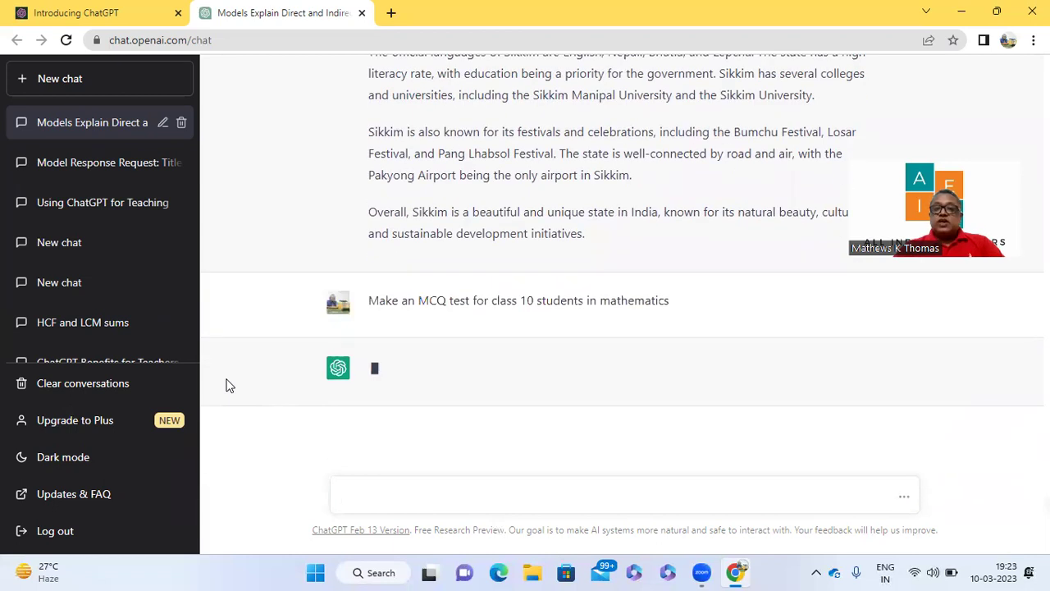